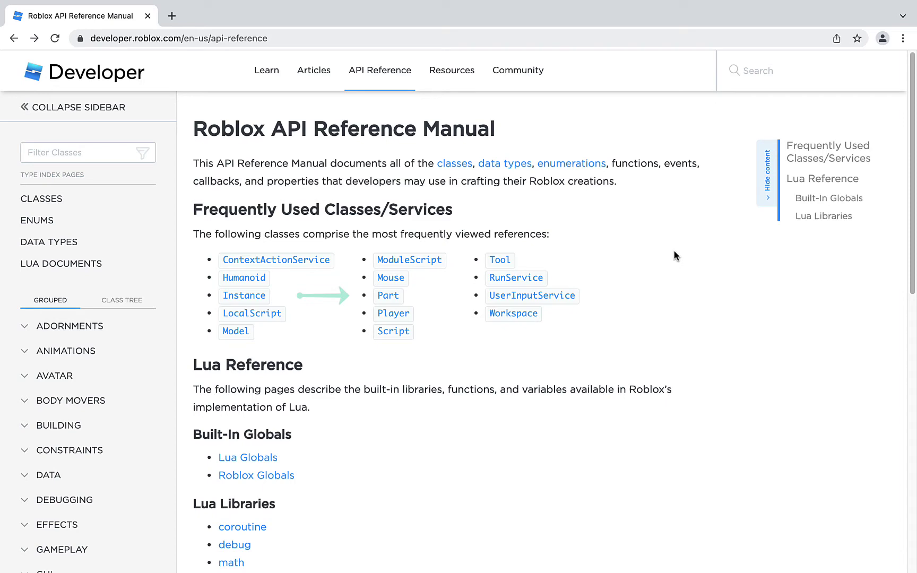
Find Transparency on the Part reference page, open its float Number article, then return to Studio.
click(390, 300)
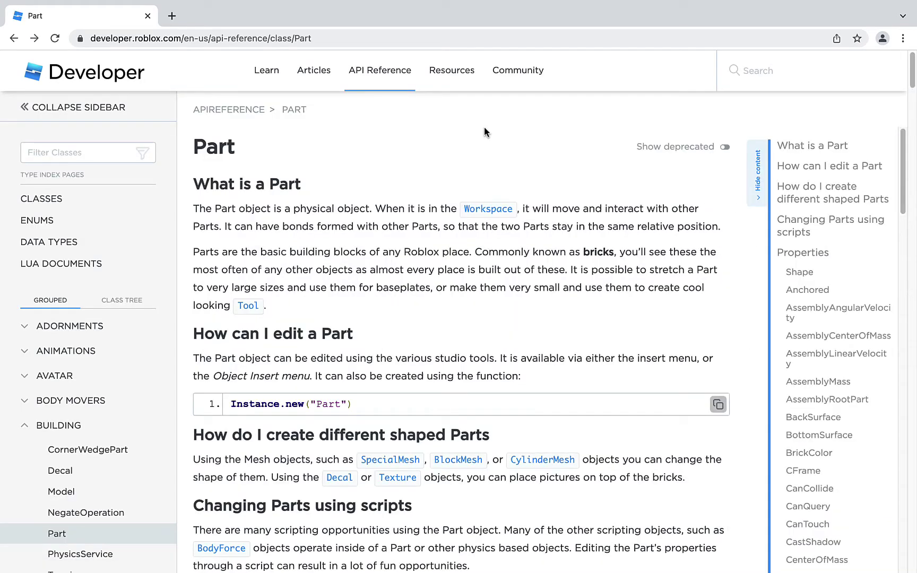
scroll(484, 130, down, 4)
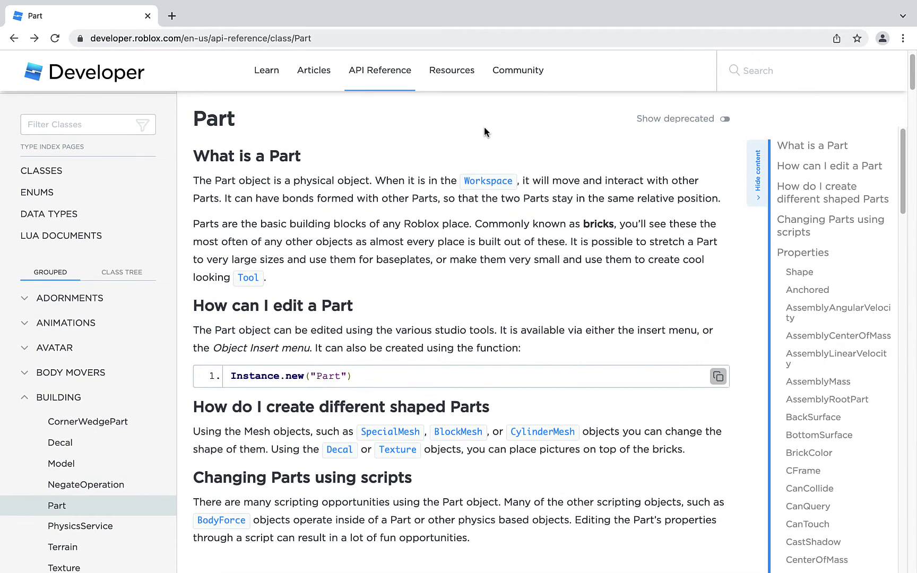
scroll(484, 131, down, 5)
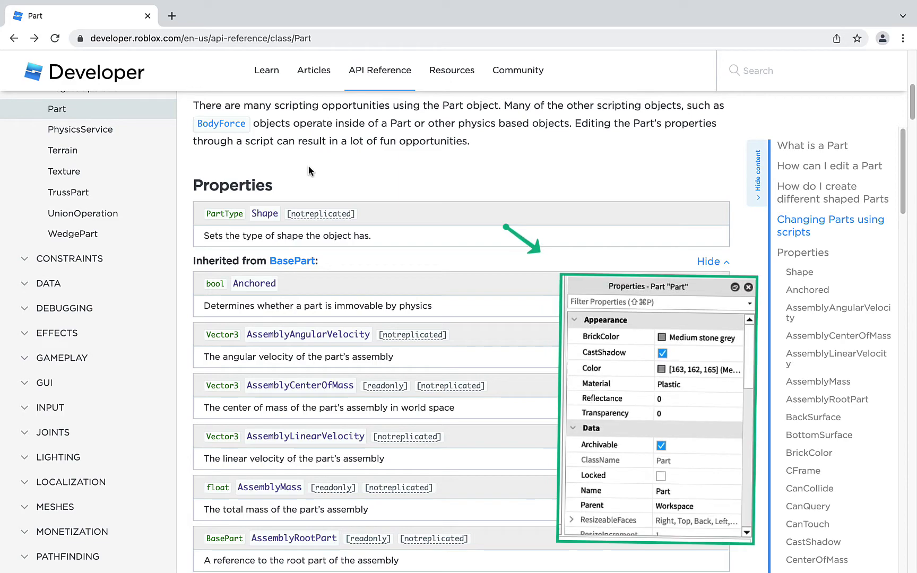
scroll(308, 170, down, 6)
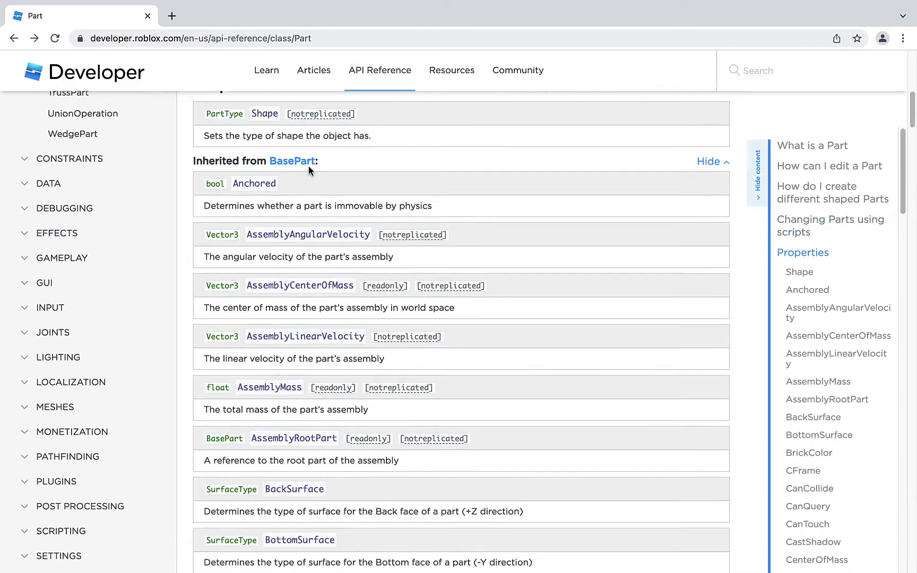
scroll(308, 170, down, 20)
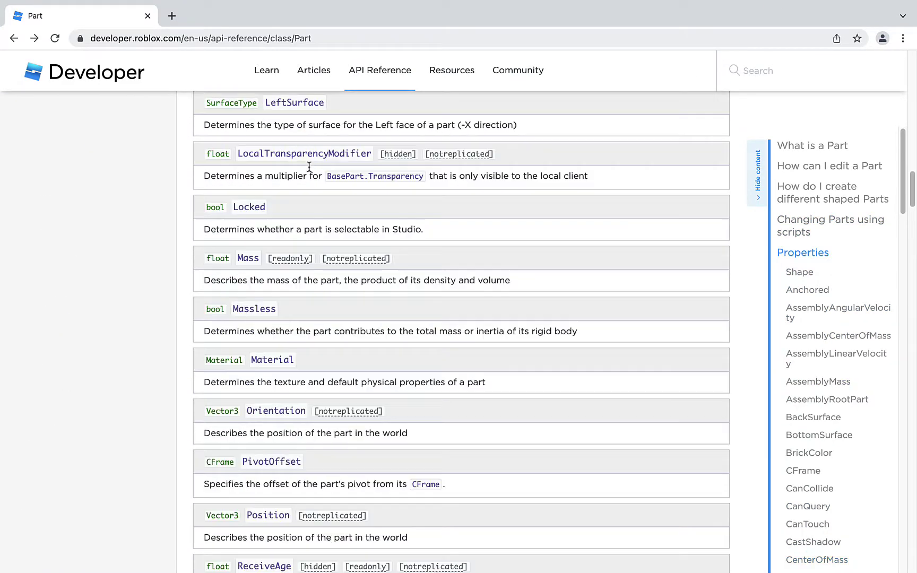
scroll(309, 169, down, 11)
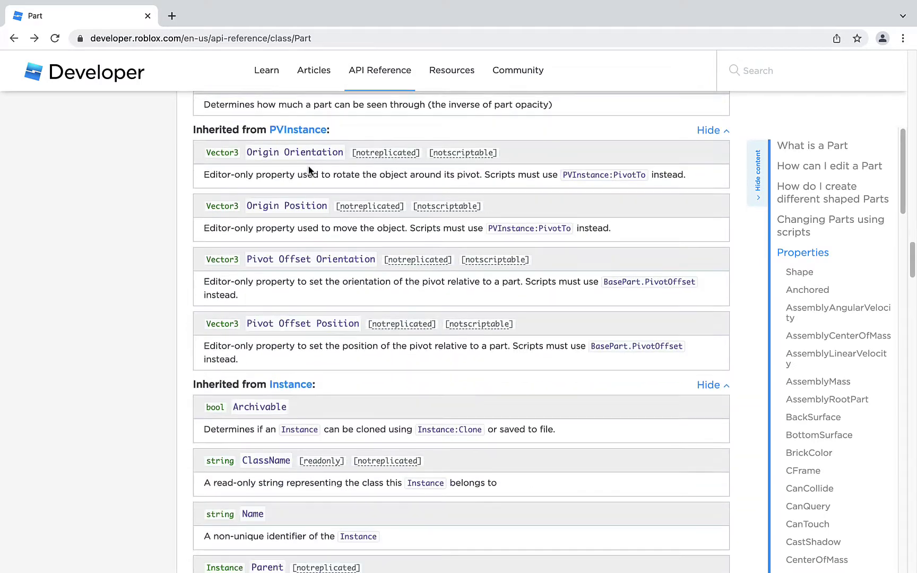
scroll(308, 138, up, 2)
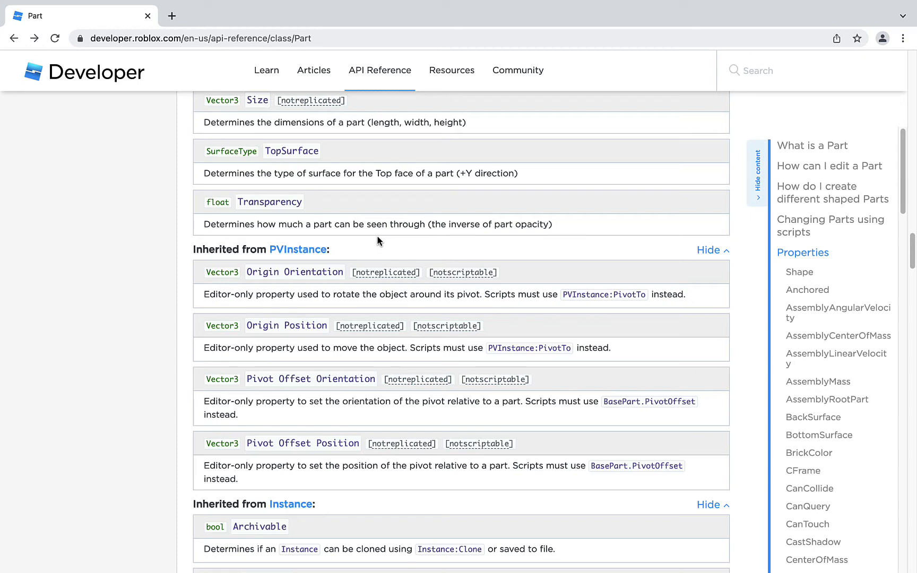
click(213, 207)
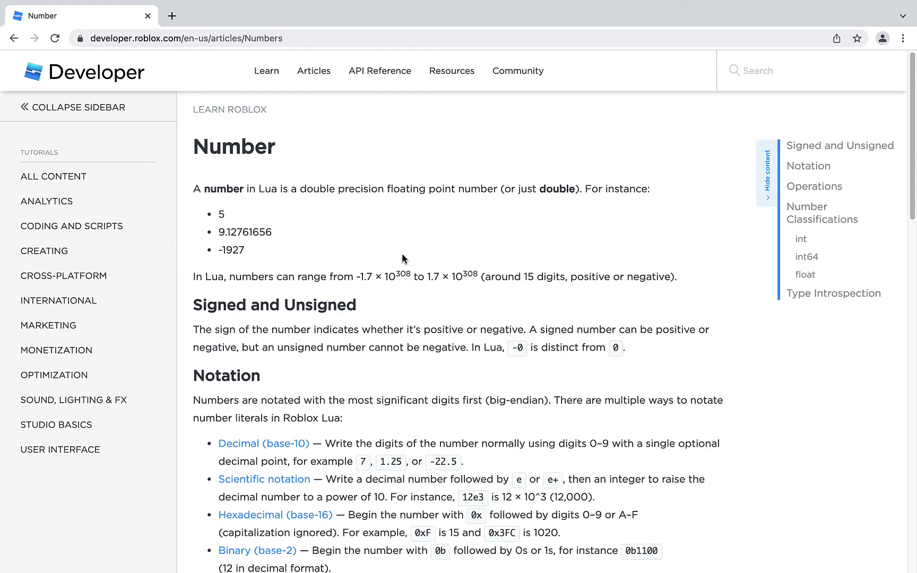
key(ctrl+Left)
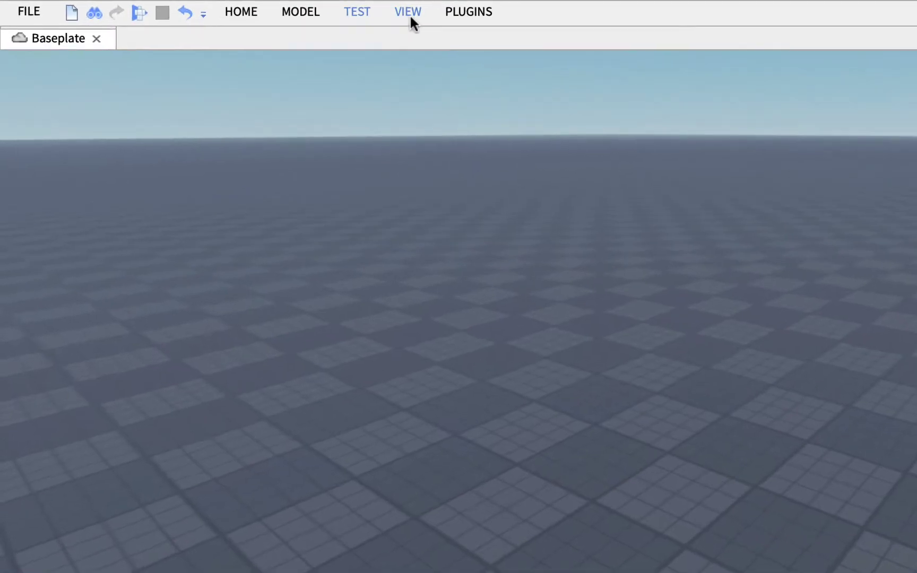
Show the Explorer and Properties panels from the VIEW tab.
click(264, 7)
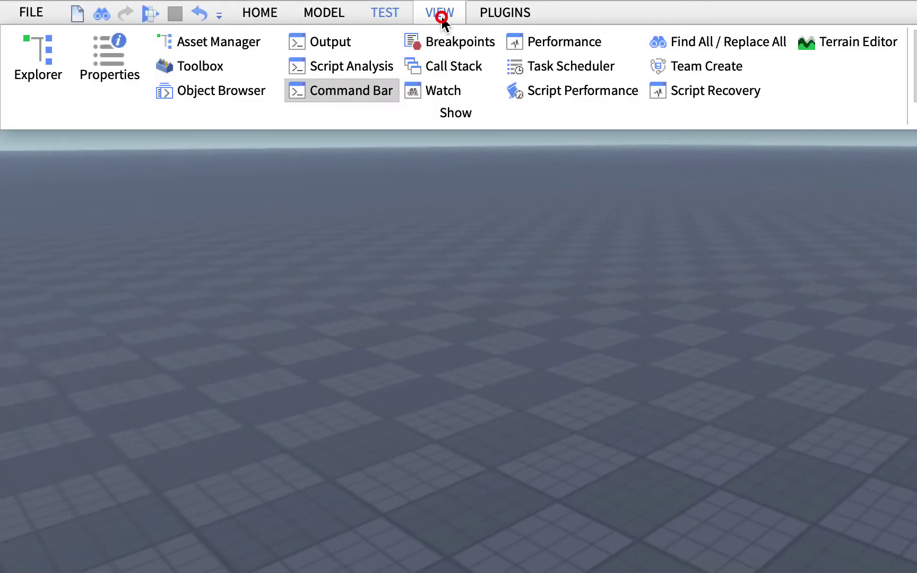
click(27, 49)
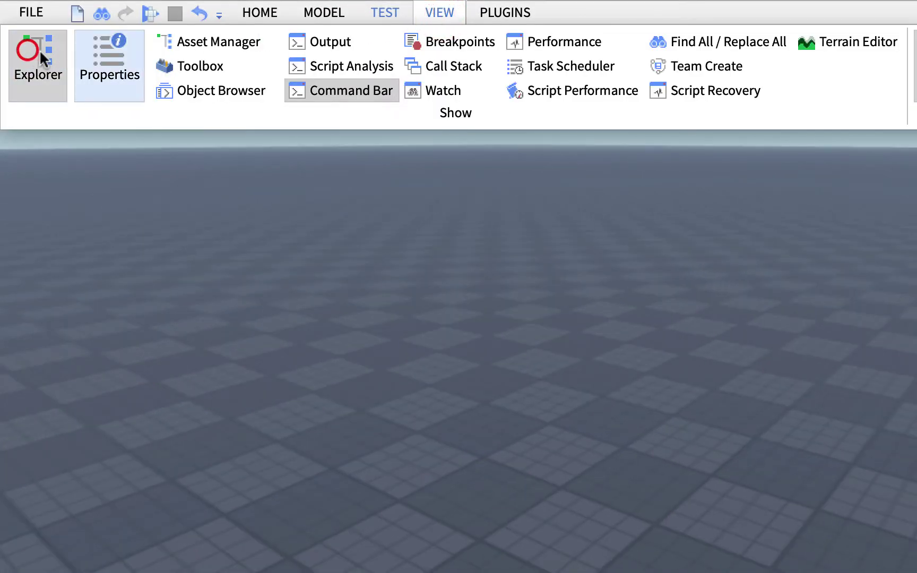
click(101, 57)
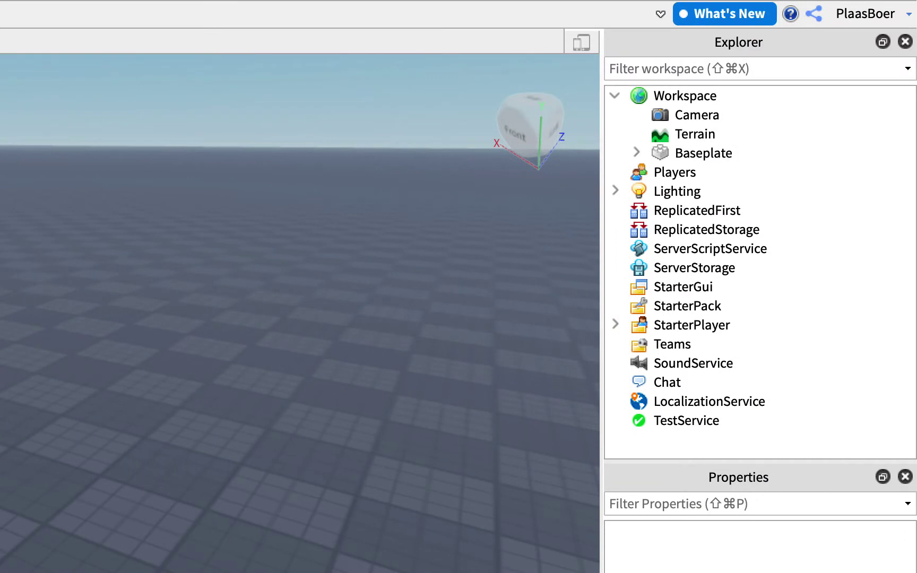
Insert a Part into the Workspace by searching 'part'.
click(730, 96)
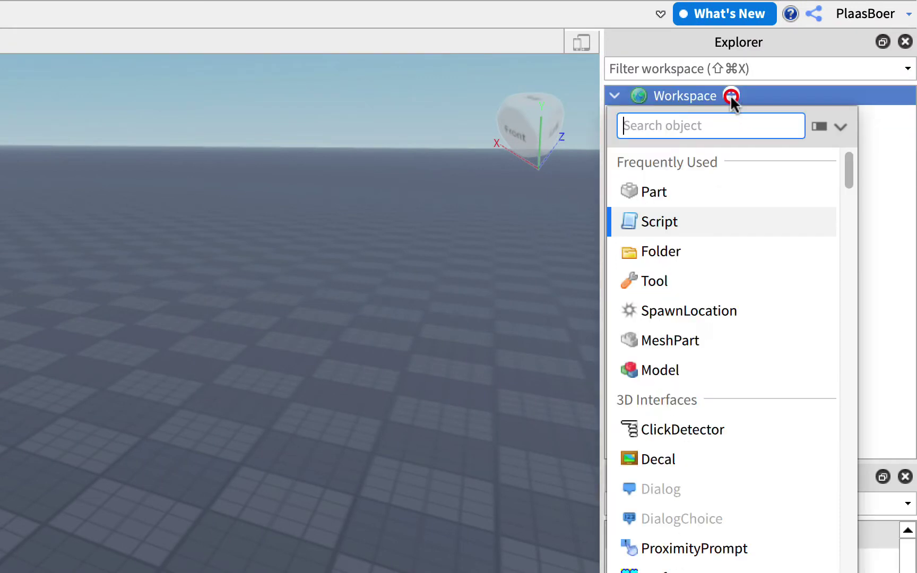
click(685, 125)
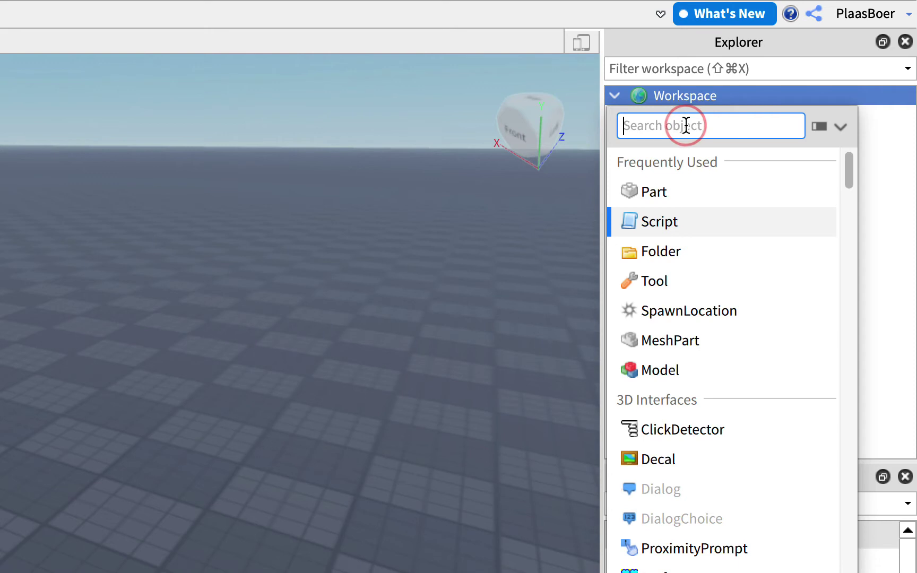
text(part)
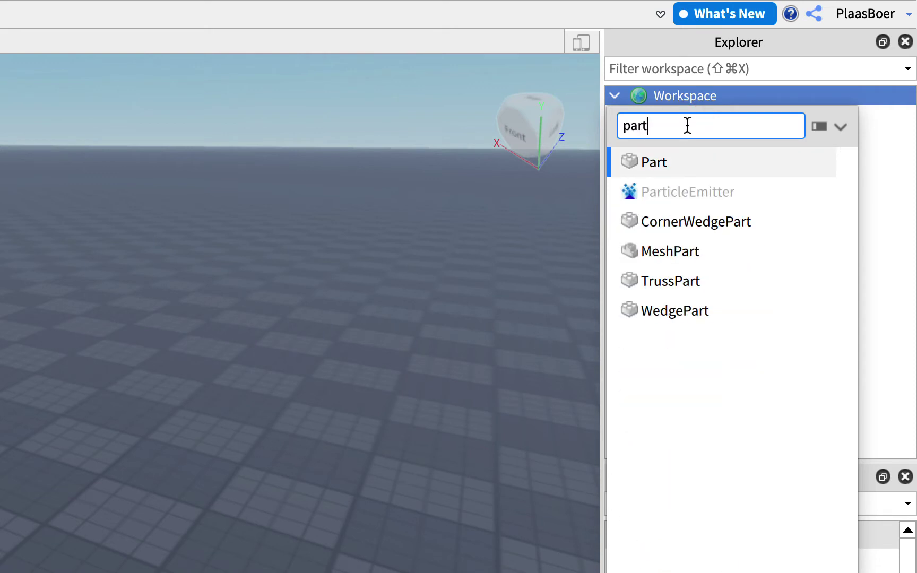
click(648, 163)
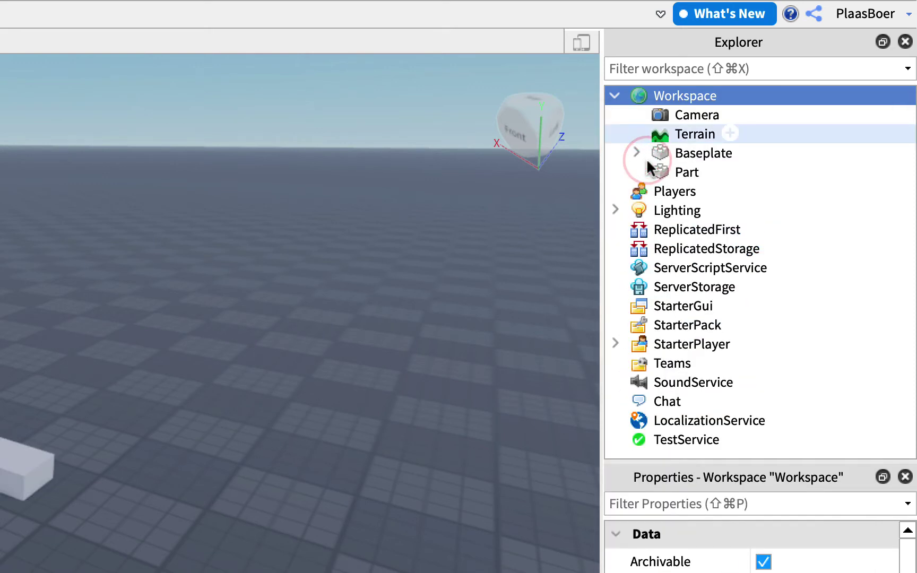
Insert a Script into the Workspace by searching 'sc'.
mouse_move(731, 95)
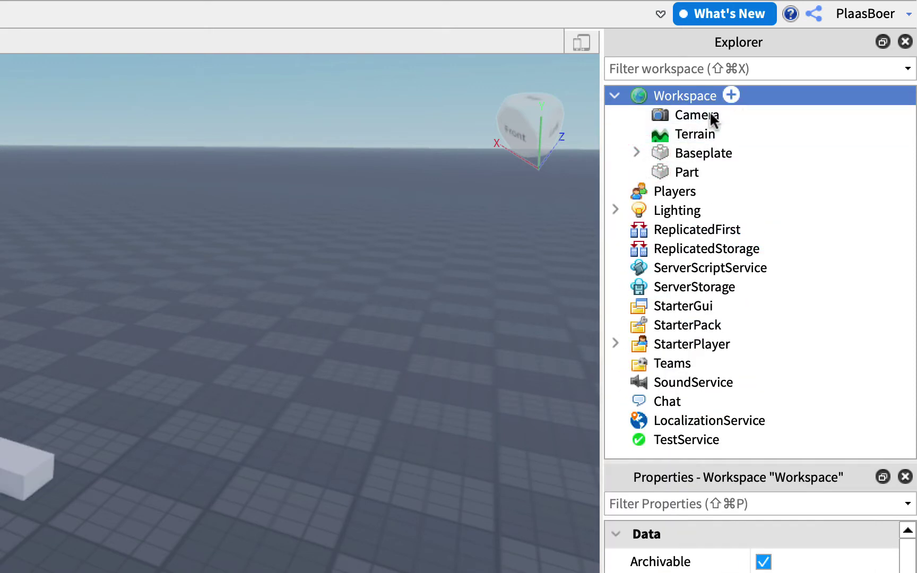
click(731, 94)
text(a)
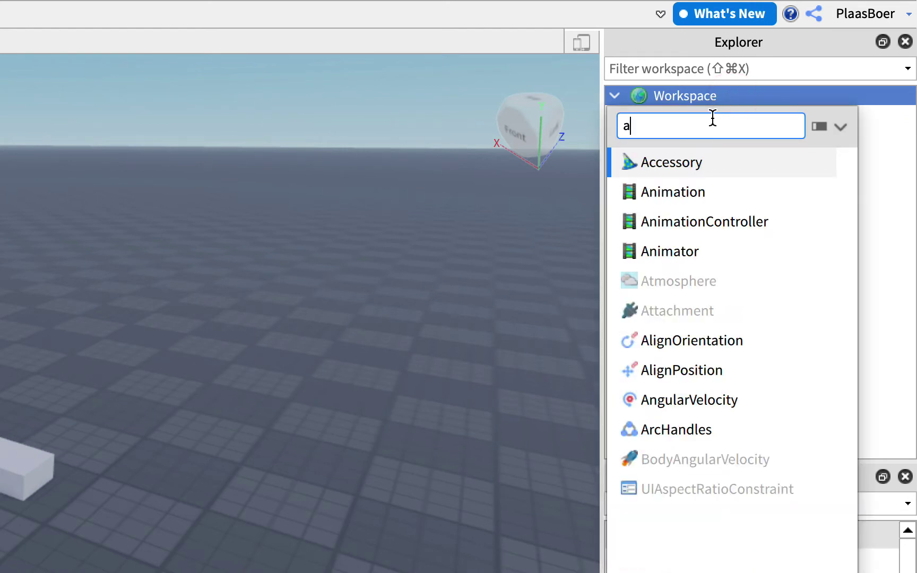
key(BackSpace)
text(sc)
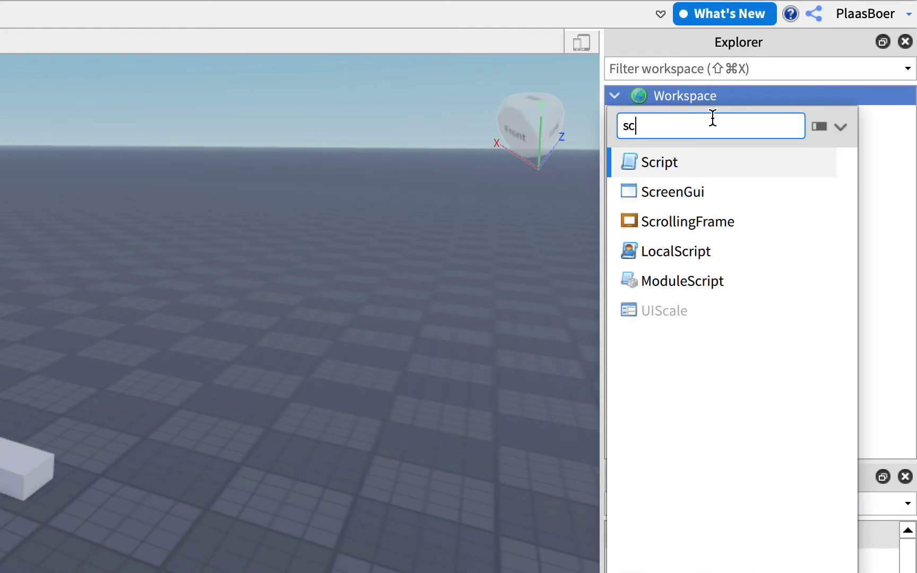
click(669, 159)
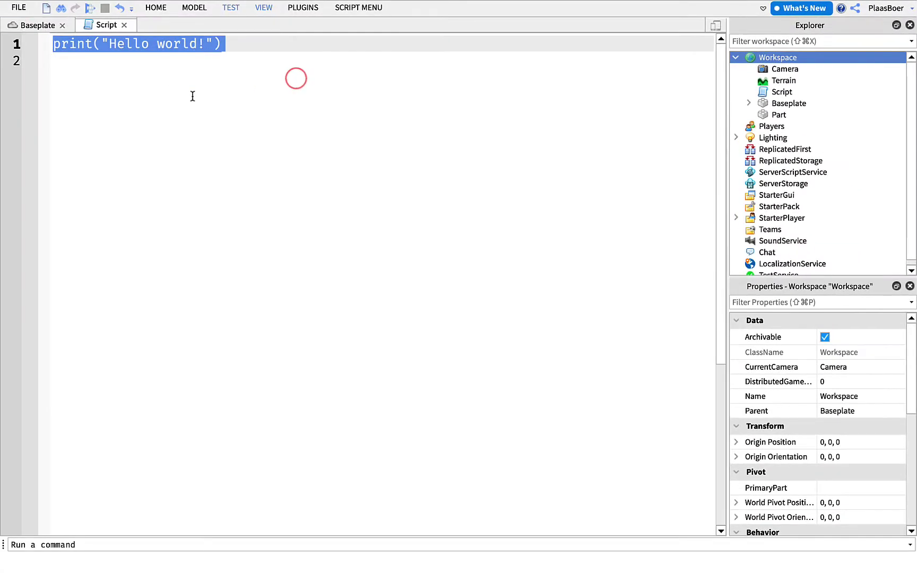
Clear the default print line and select the Part in Explorer.
key(BackSpace)
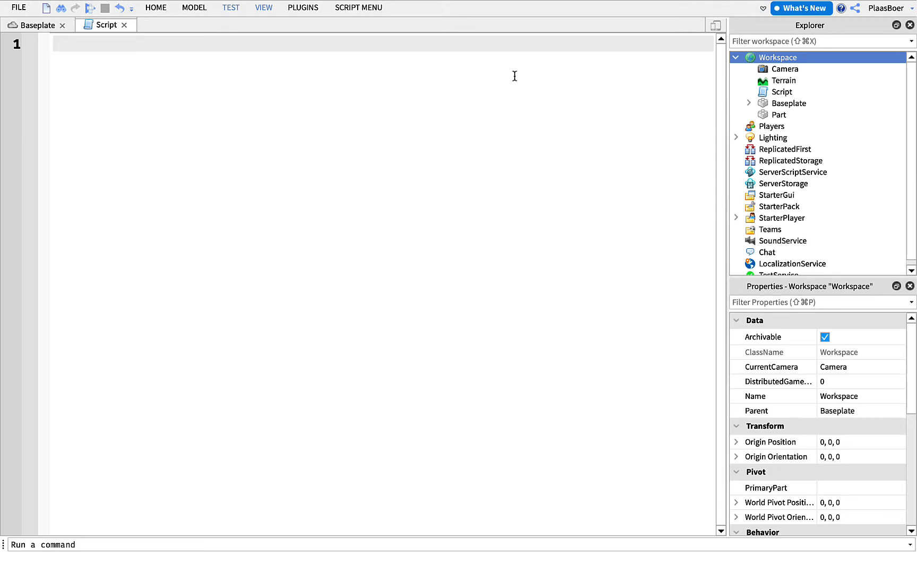
mouse_move(762, 58)
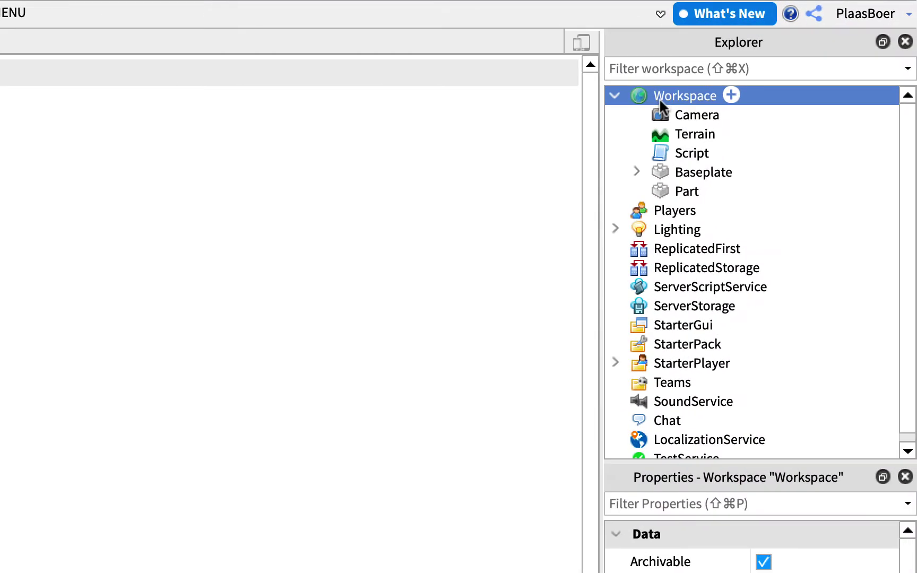
click(680, 190)
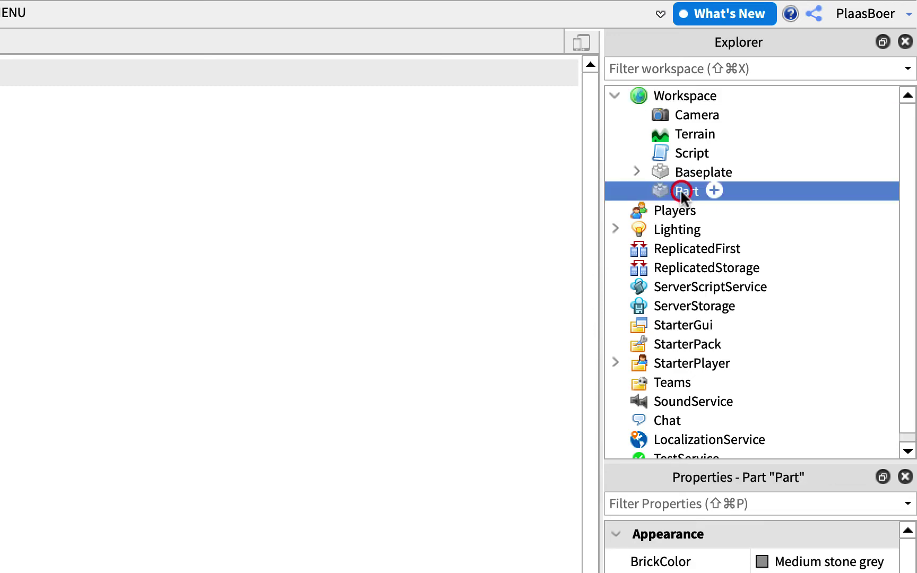
Write workspace.Part.Transparency = 0.5 on line 1 using autocomplete.
click(142, 62)
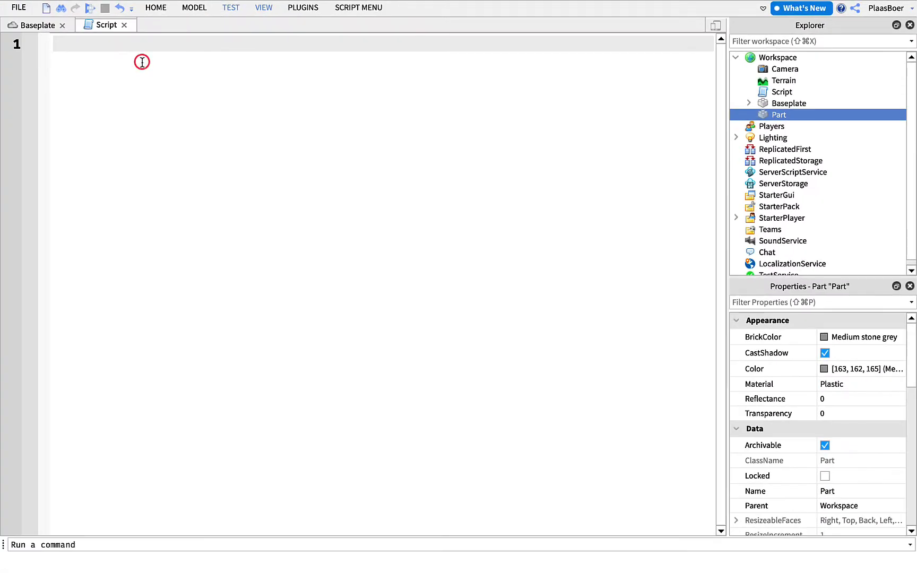
text(wor)
key(Tab)
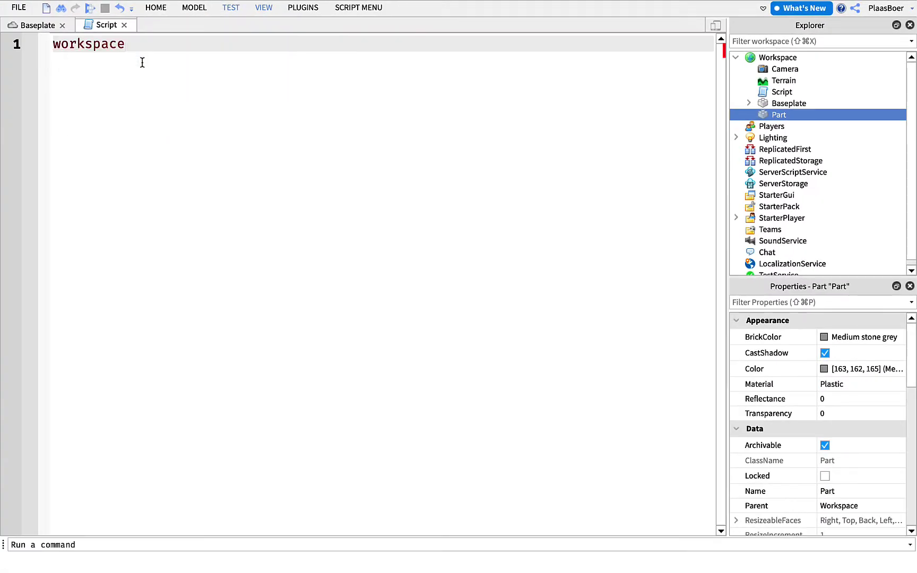
text(.P)
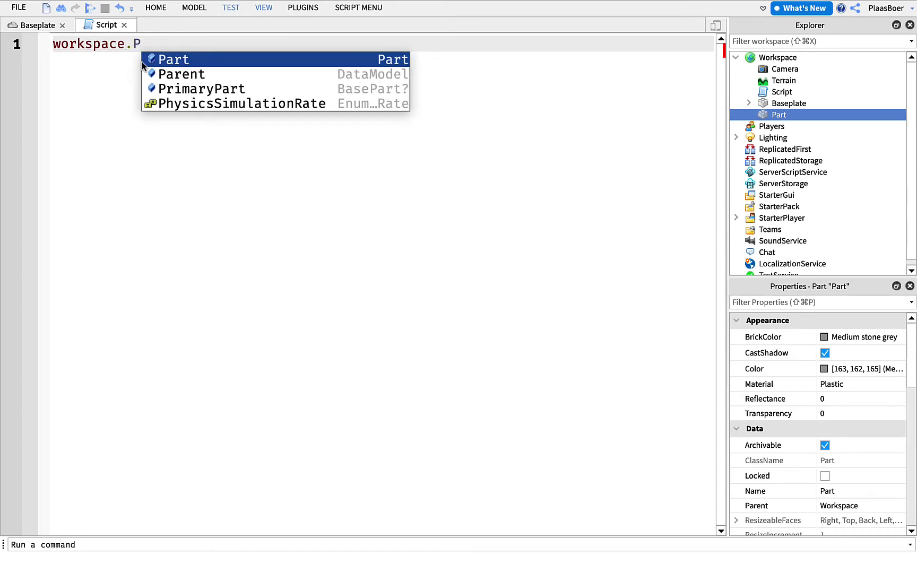
text(art)
click(152, 56)
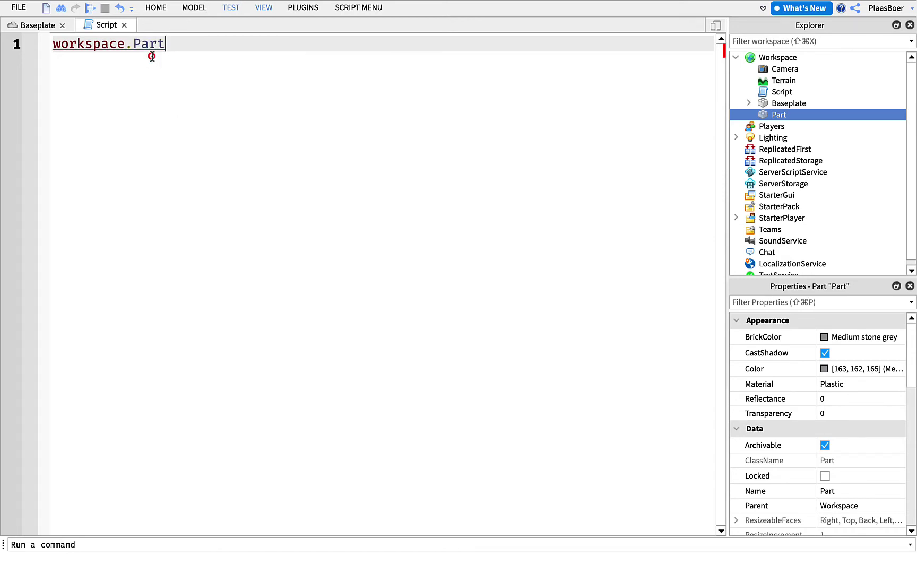
click(174, 45)
text(.Tran)
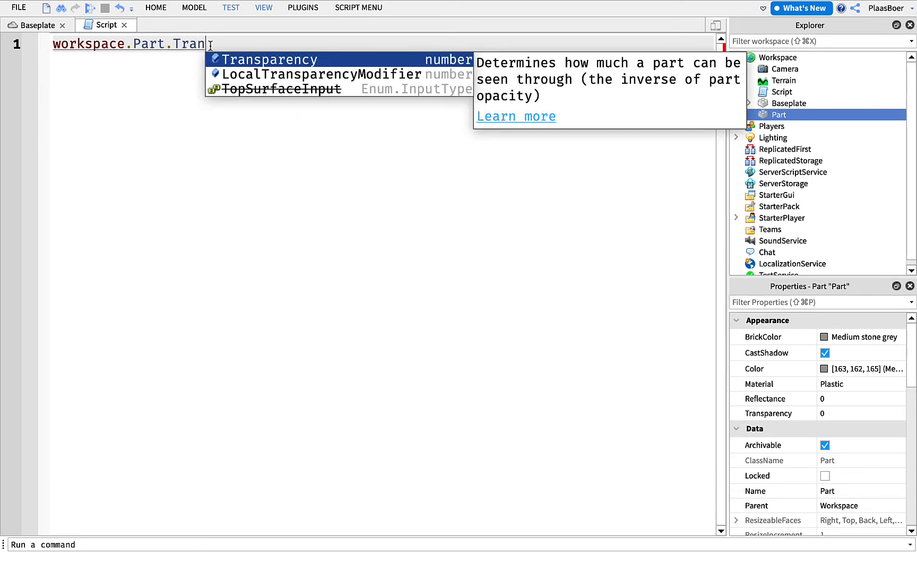
key(Tab)
text(= 0.5)
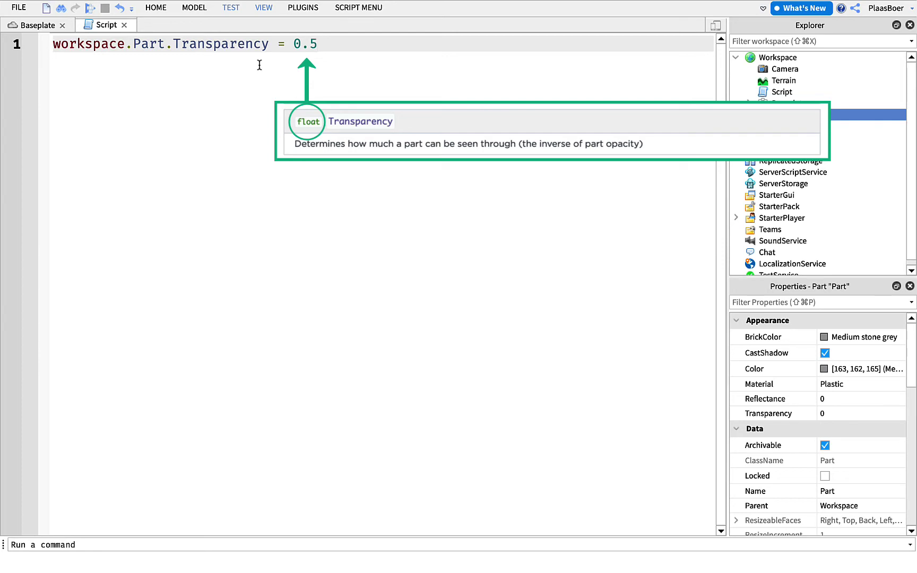
Test the place with Run (F8) from the TEST tab to see the half-transparent Part.
click(231, 7)
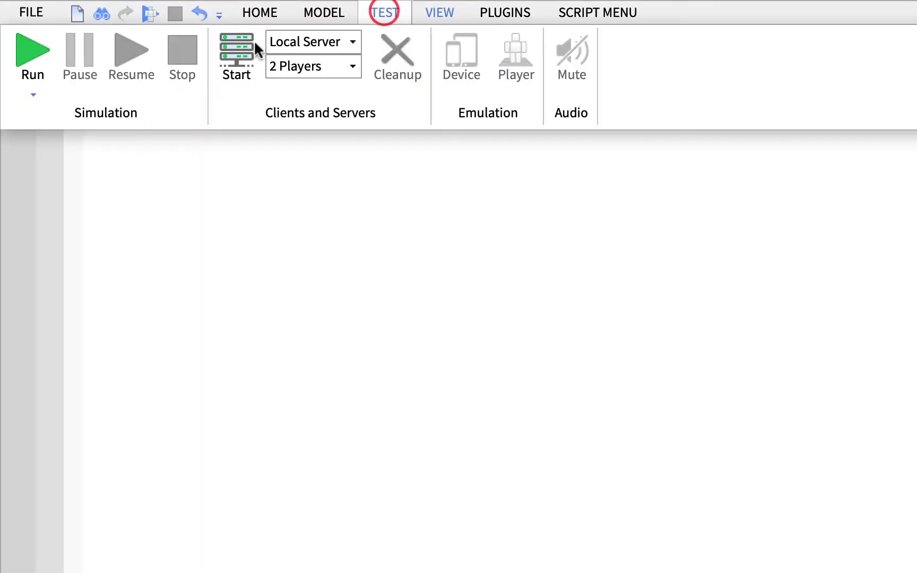
click(41, 93)
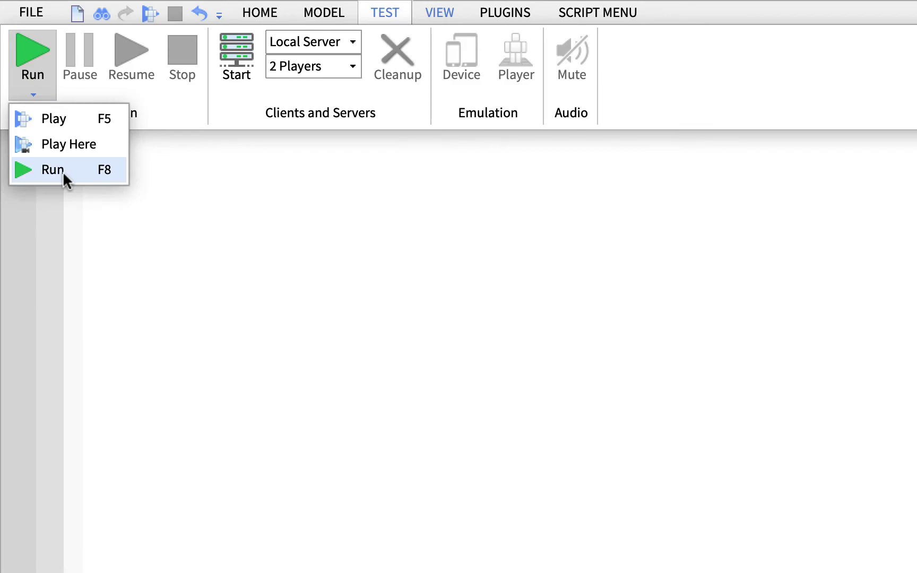
click(63, 172)
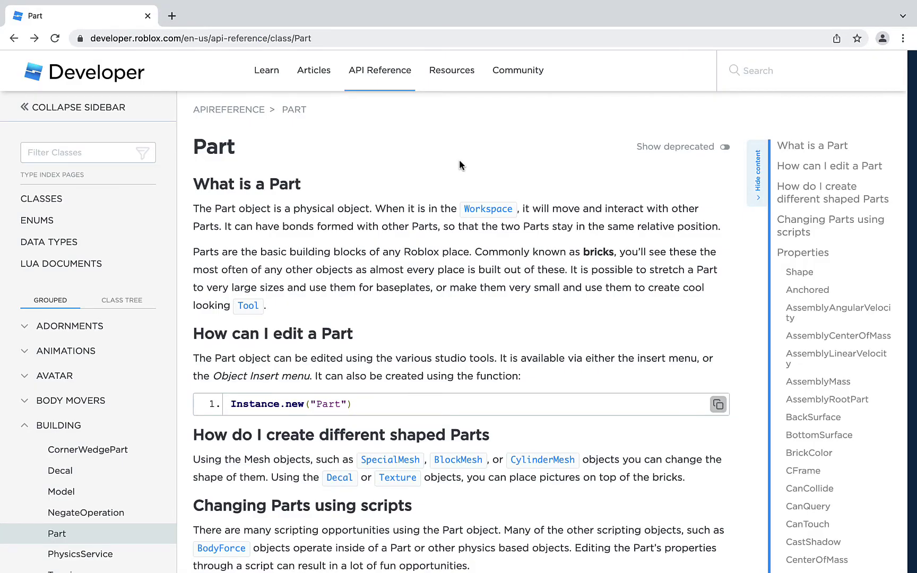
Scroll the Part page down to ApplyImpulse in Functions, then return to Studio.
scroll(459, 162, down, 20)
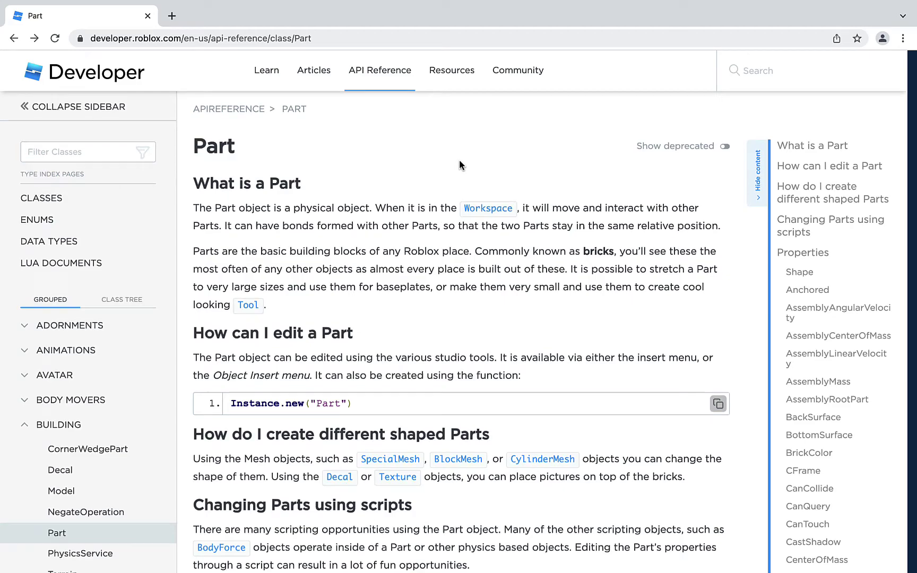
scroll(459, 161, down, 20)
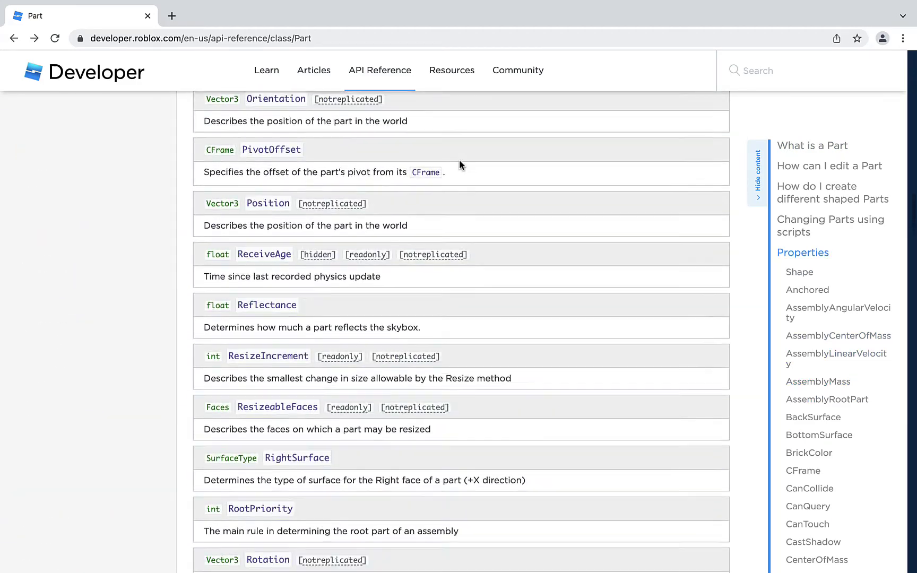
scroll(459, 161, down, 3)
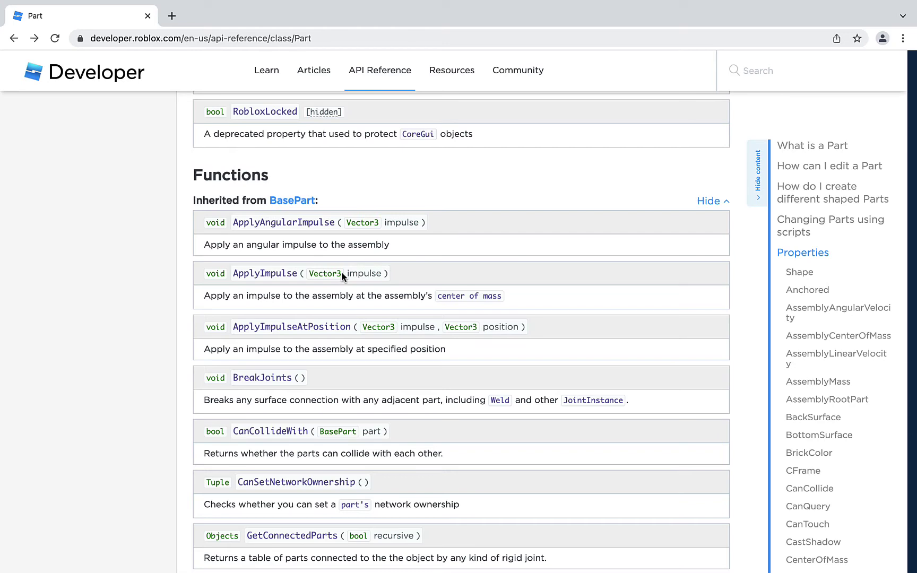
key(ctrl+Right)
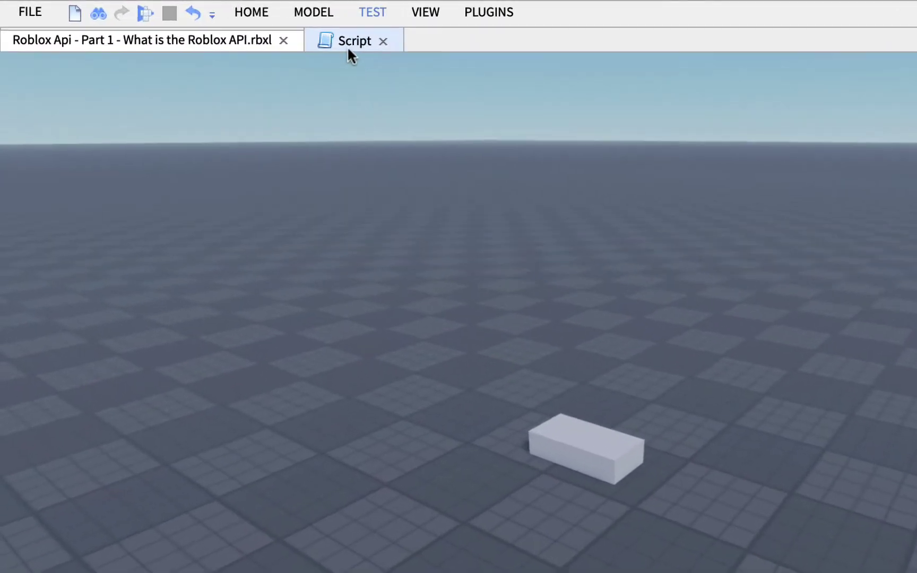
Start line 2 of the Script with workspace.Part:ApplyImpulse().
click(212, 25)
click(317, 120)
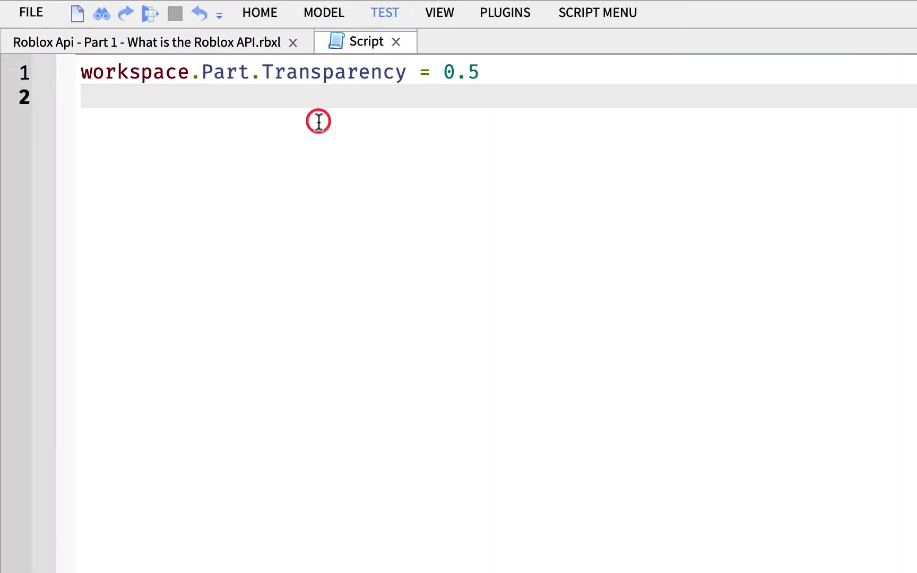
text(wo)
key(Tab)
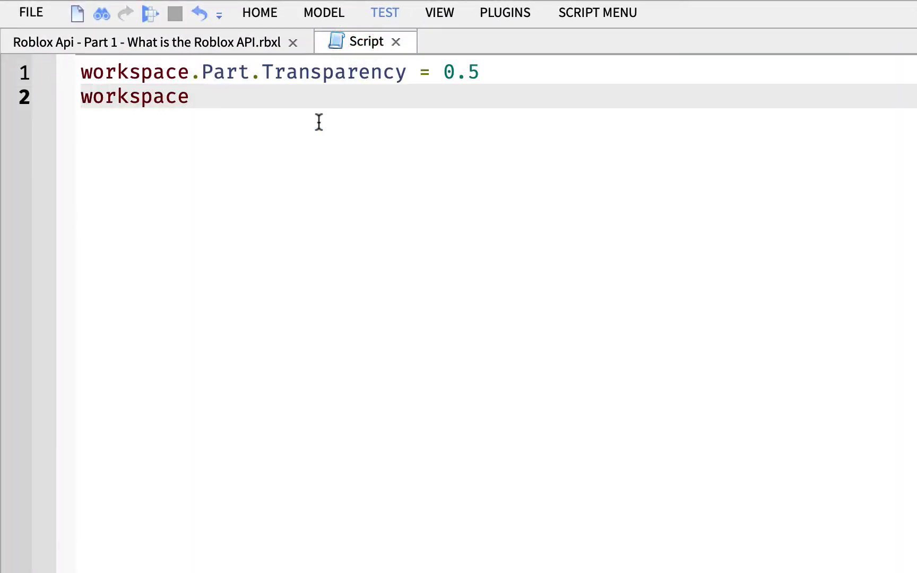
text(.Part)
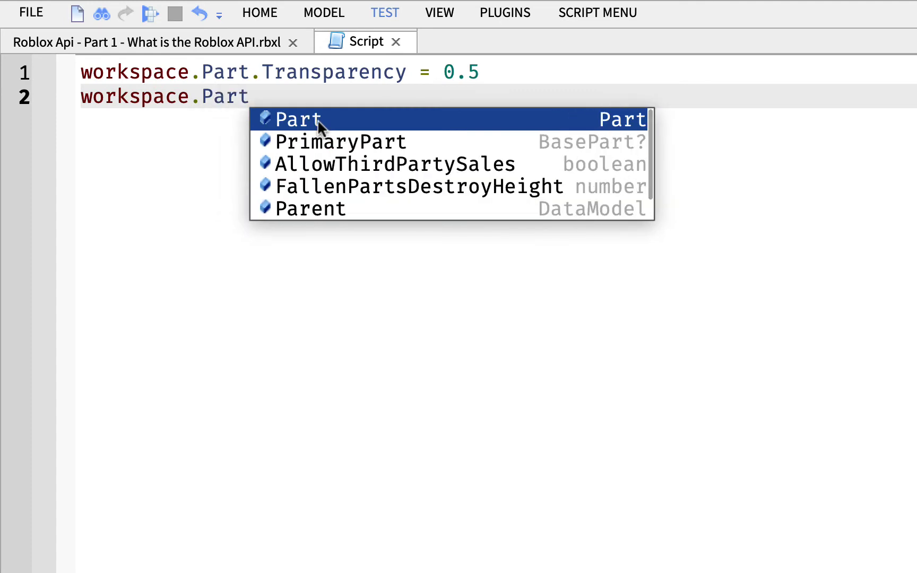
text(:)
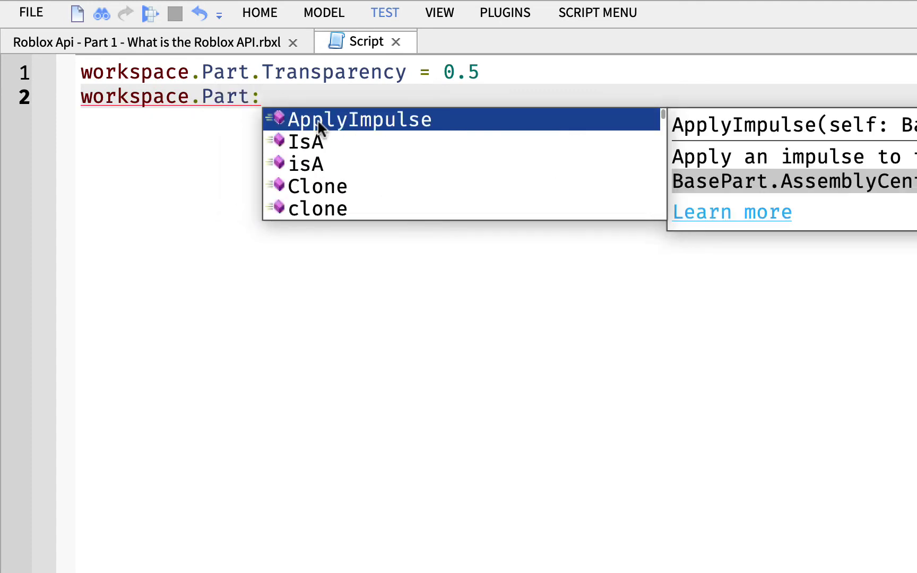
text(A)
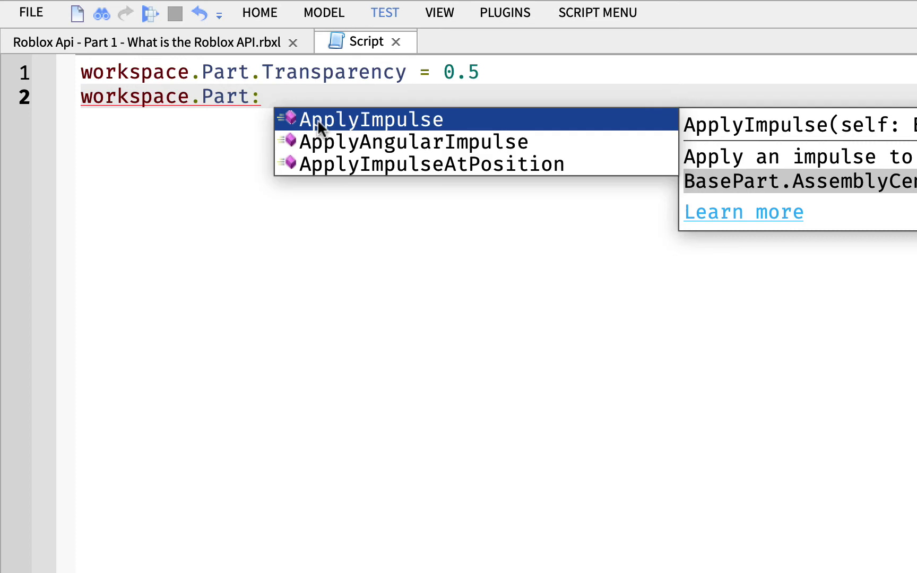
text(ppl)
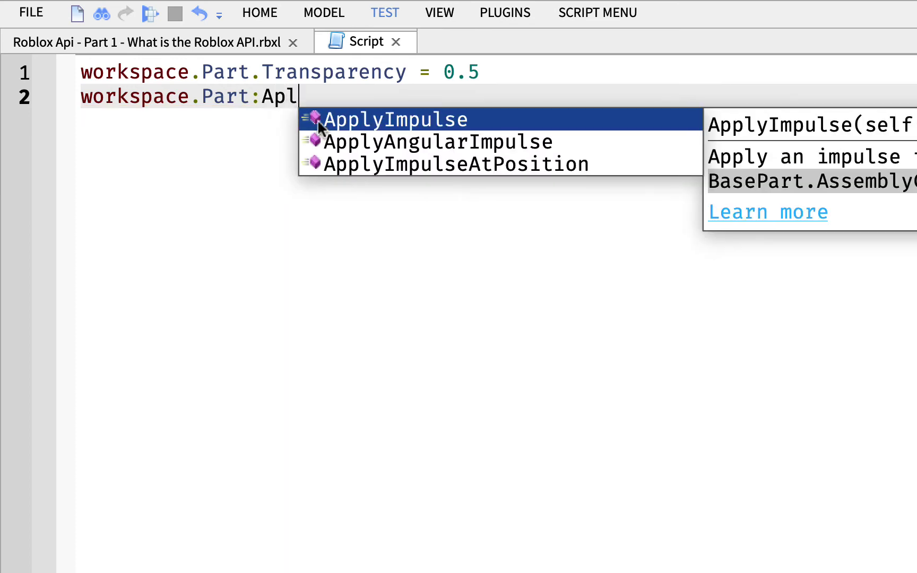
key(Tab)
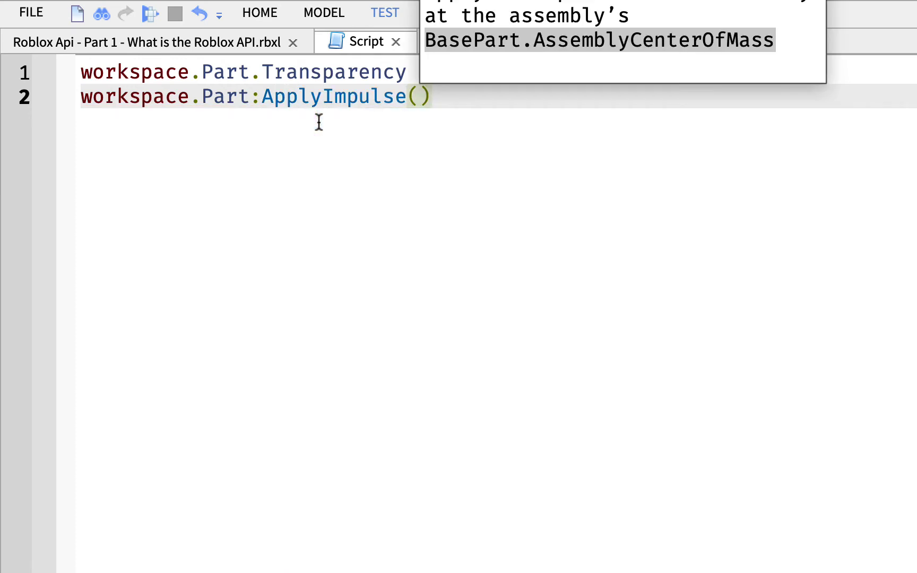
click(433, 99)
Pass Vector3.new(0, 500, 0) as the ApplyImpulse argument.
click(428, 98)
click(422, 95)
text(Vec)
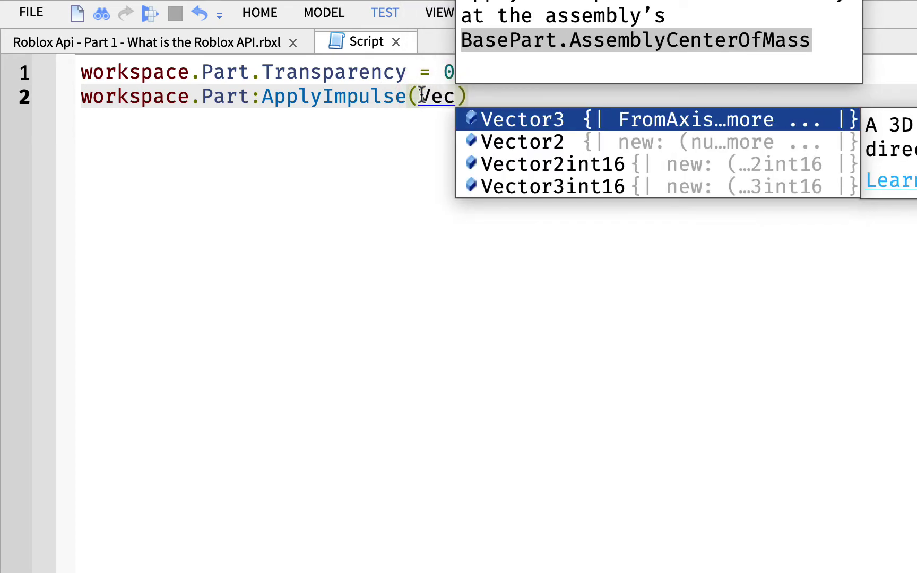
key(Tab)
text(.N)
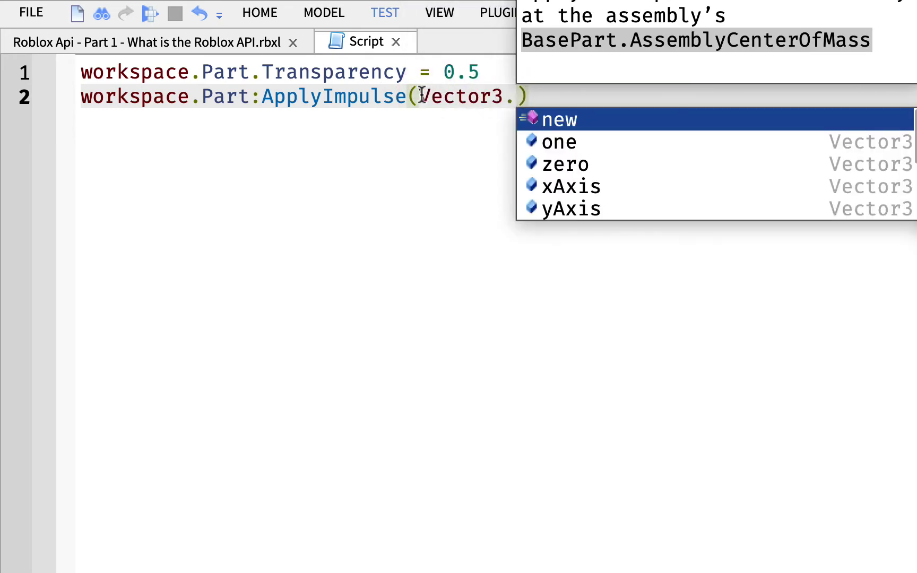
text(new()
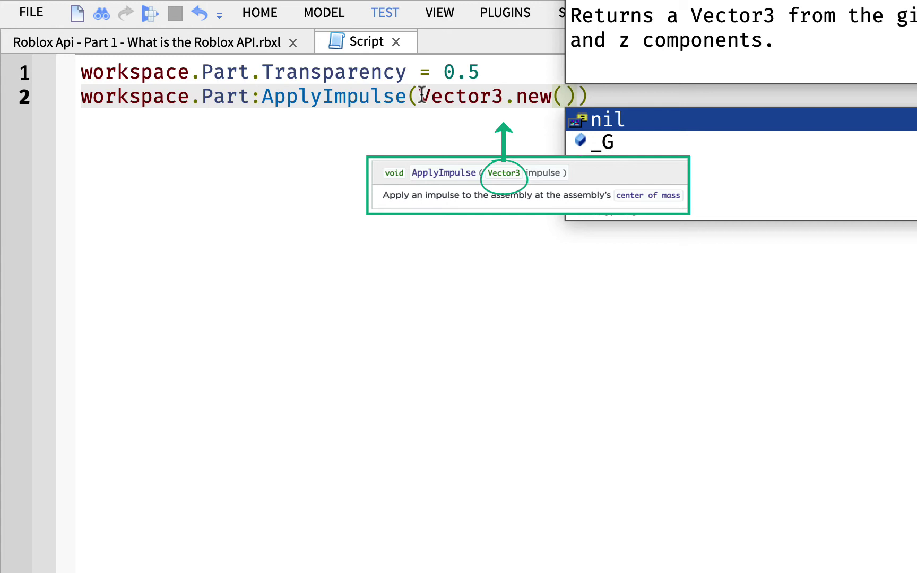
text(0, 500)
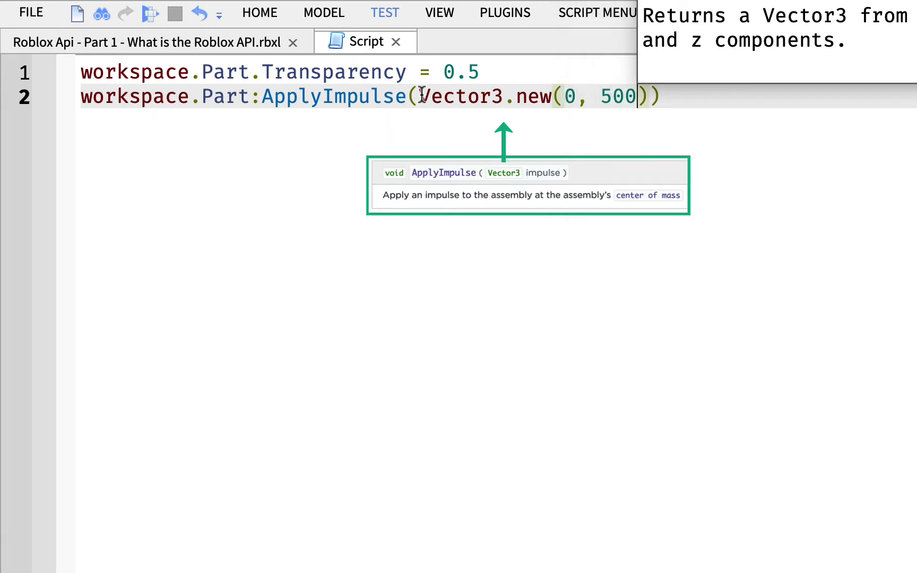
text(, )
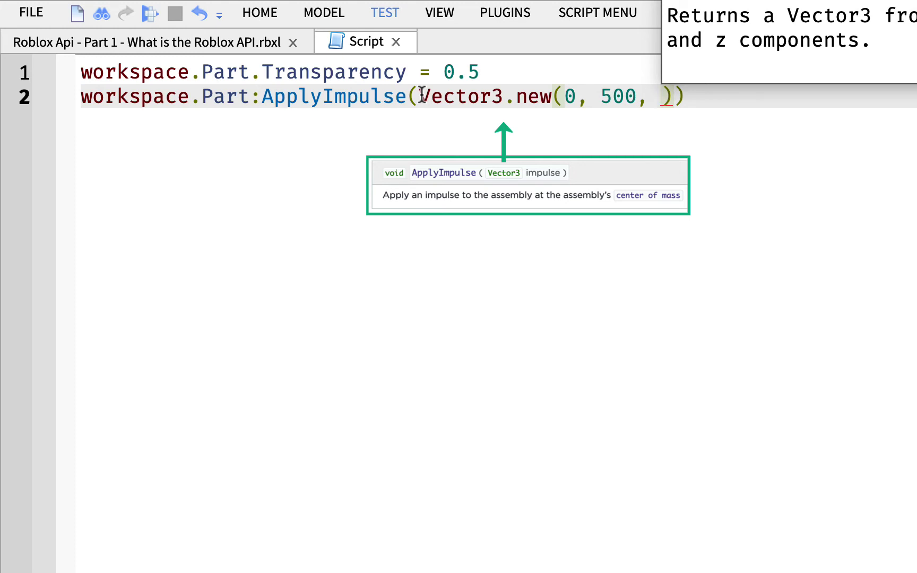
text(0)
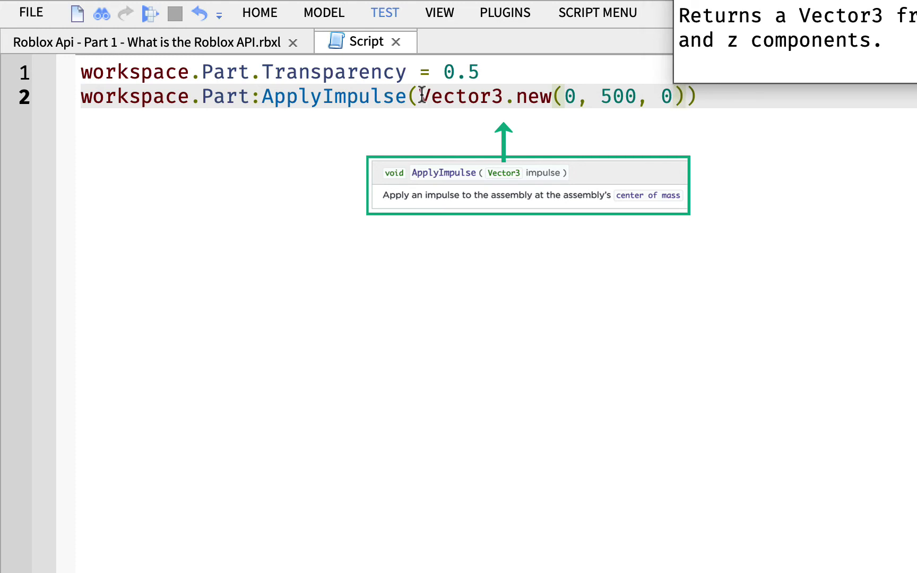
click(565, 97)
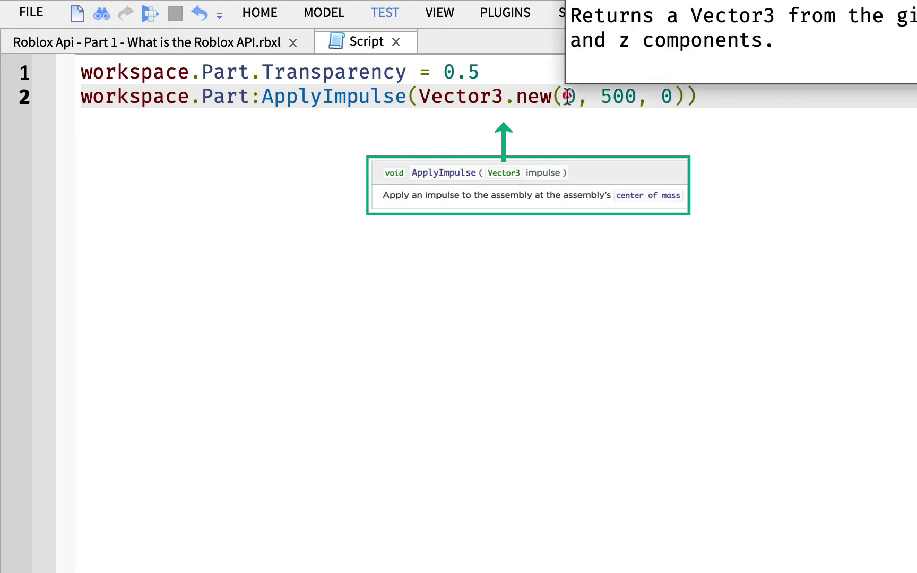
double_click(613, 96)
click(660, 98)
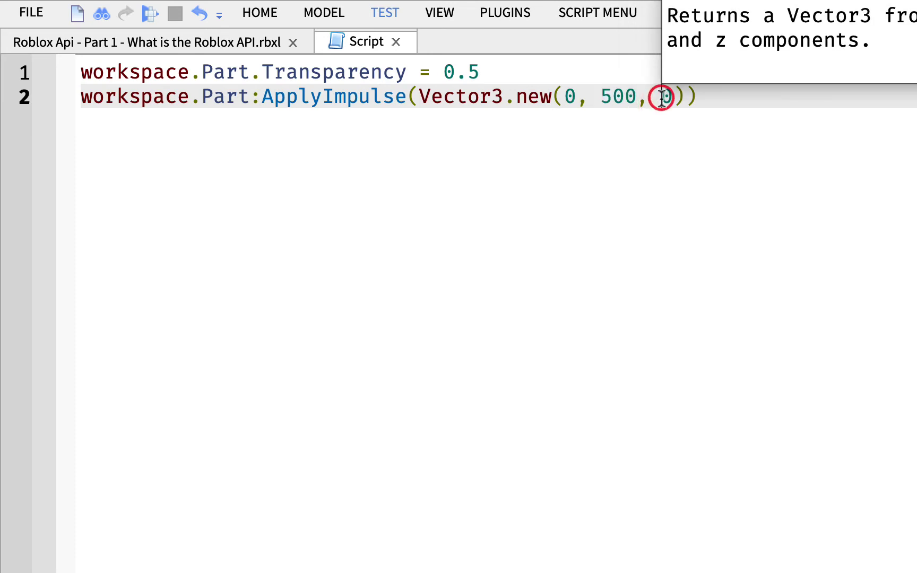
Back in the 3D scene, drag the Part up along Y, then undo the move.
click(117, 40)
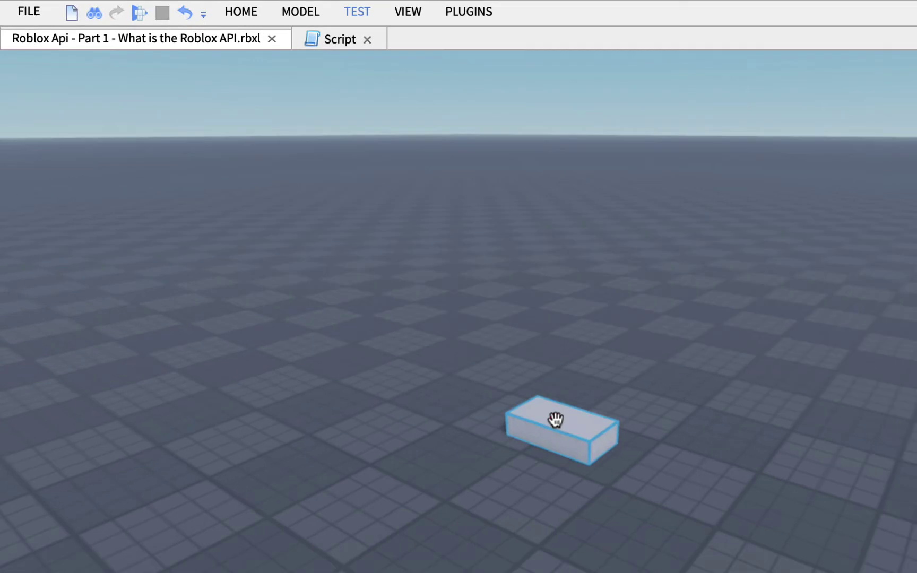
click(555, 421)
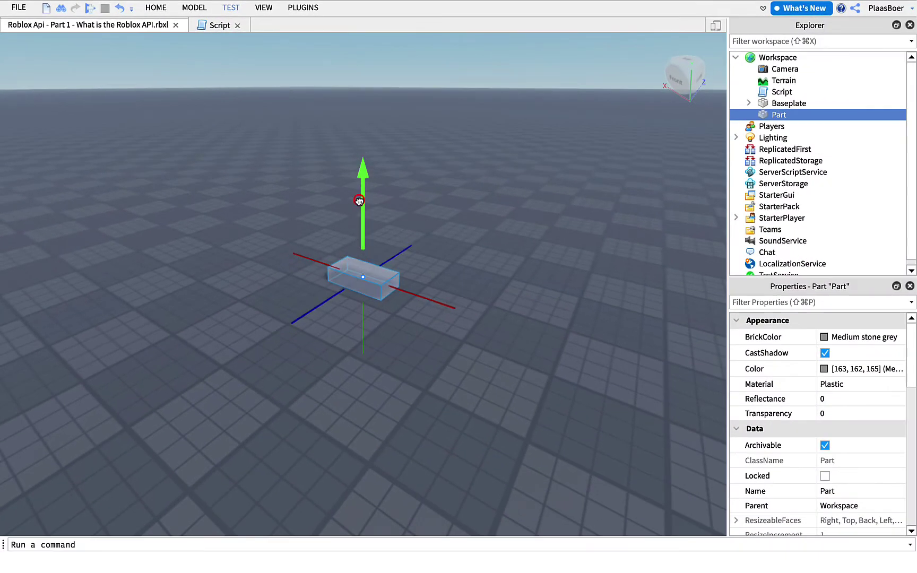
drag(359, 200, 359, 172)
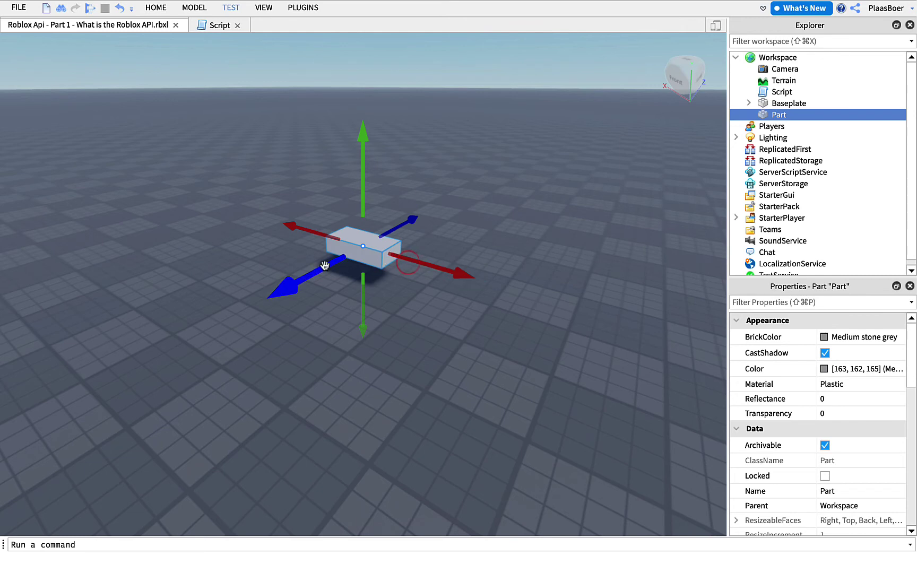
key(super+z)
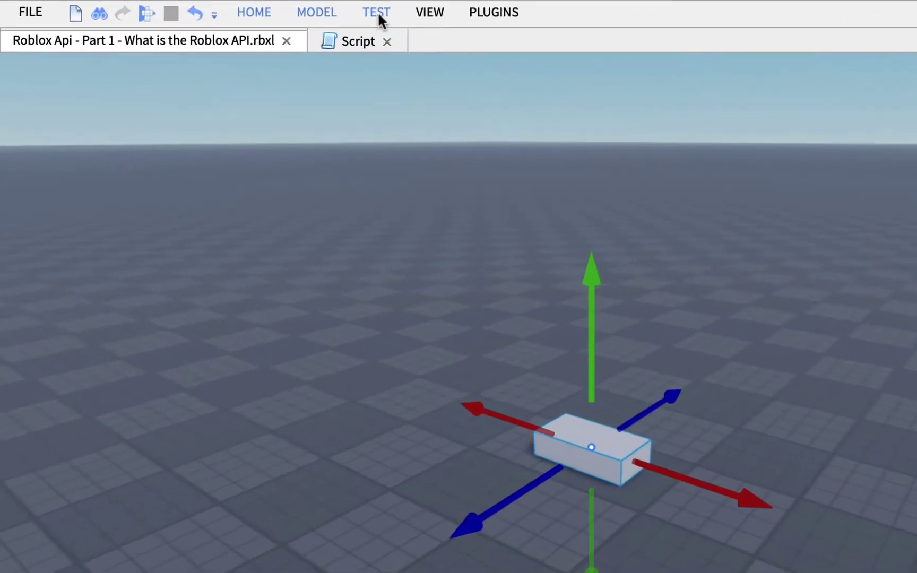
Run the place without a character, watch the Part, then stop the test.
click(231, 7)
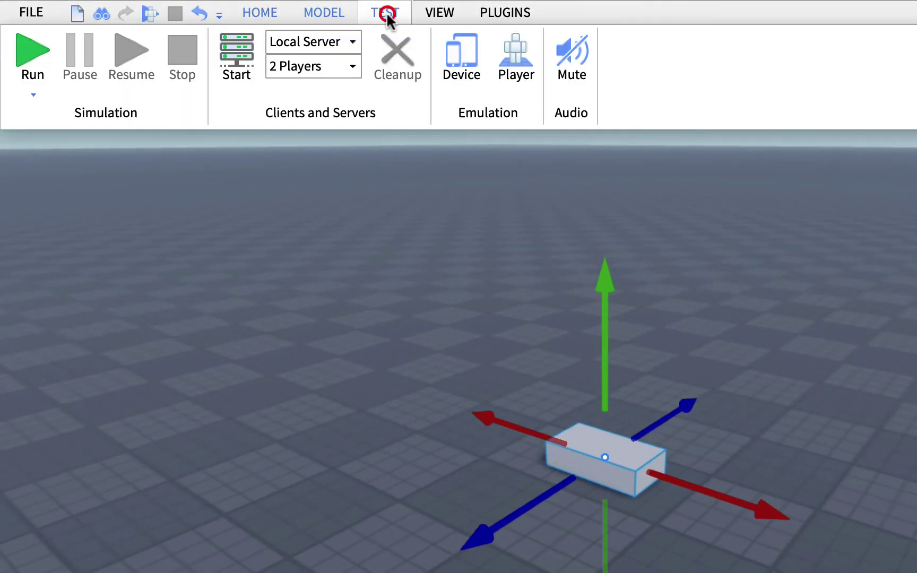
click(33, 94)
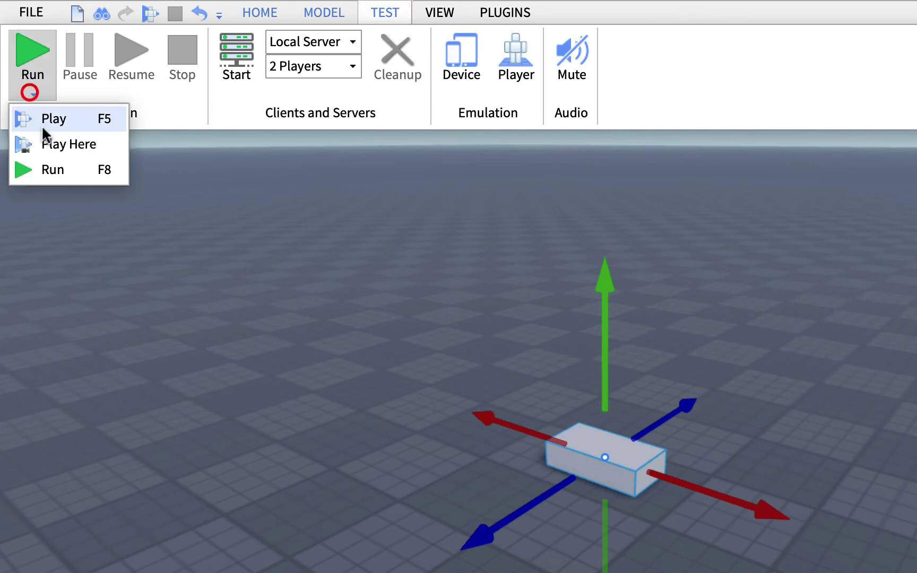
click(59, 172)
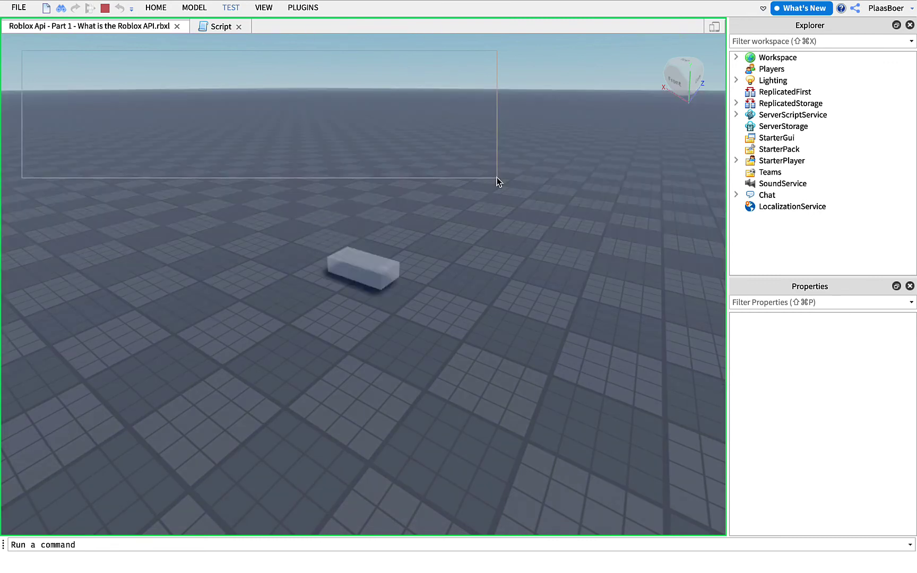
drag(497, 177, 497, 177)
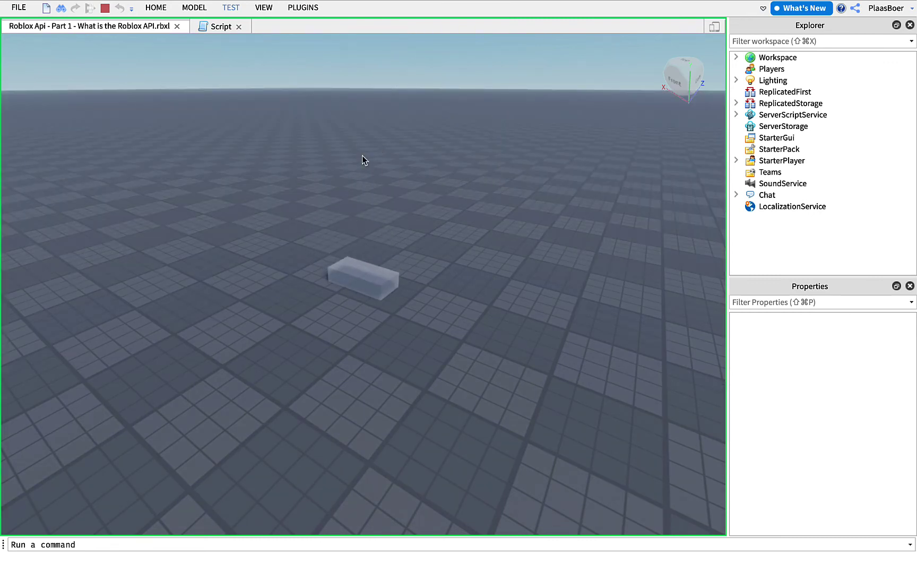
click(105, 8)
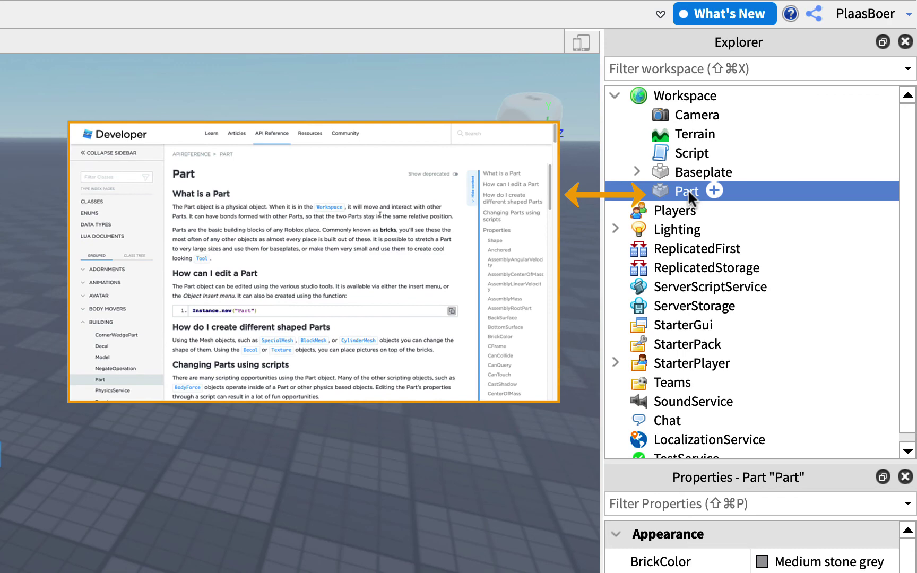
Insert a ClickDetector into the Part from the Insert Object grid view.
key(super+i)
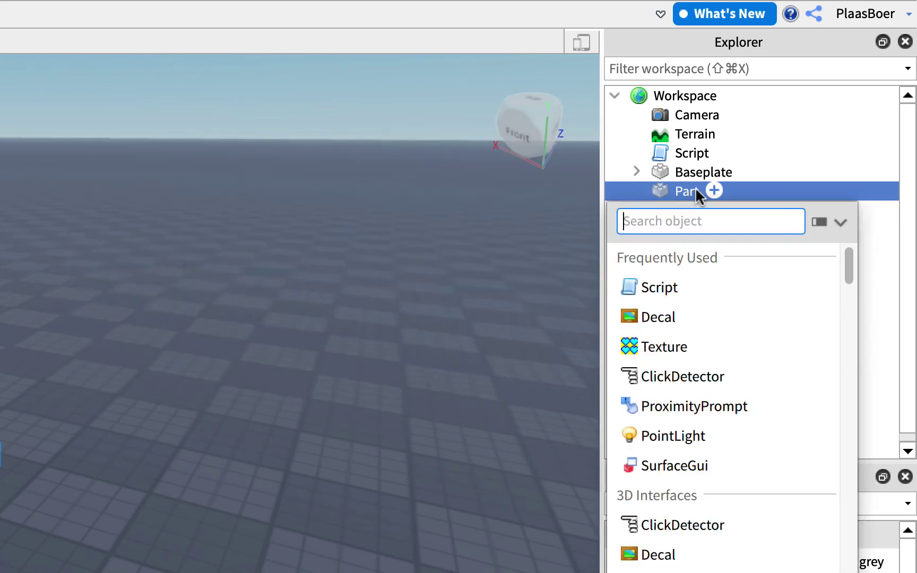
click(714, 190)
click(817, 225)
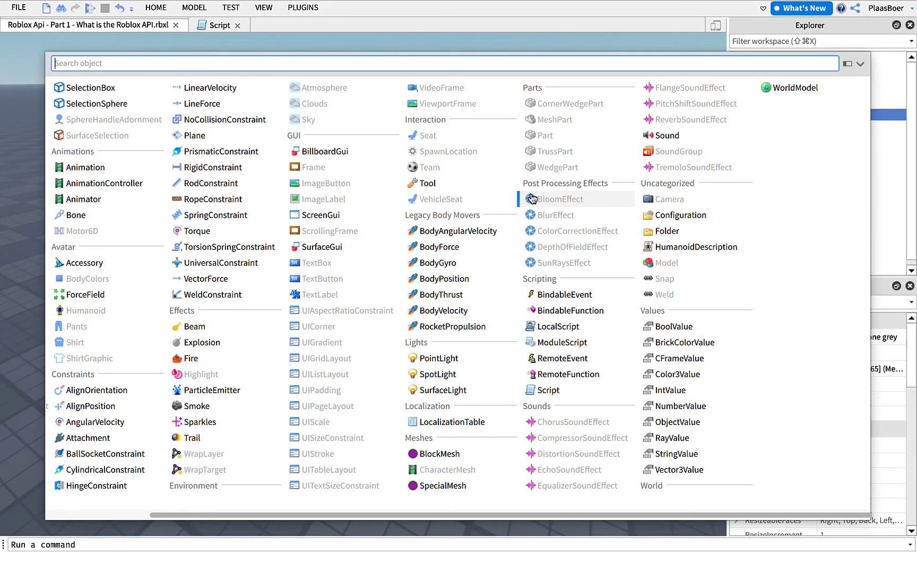
drag(441, 515, 291, 513)
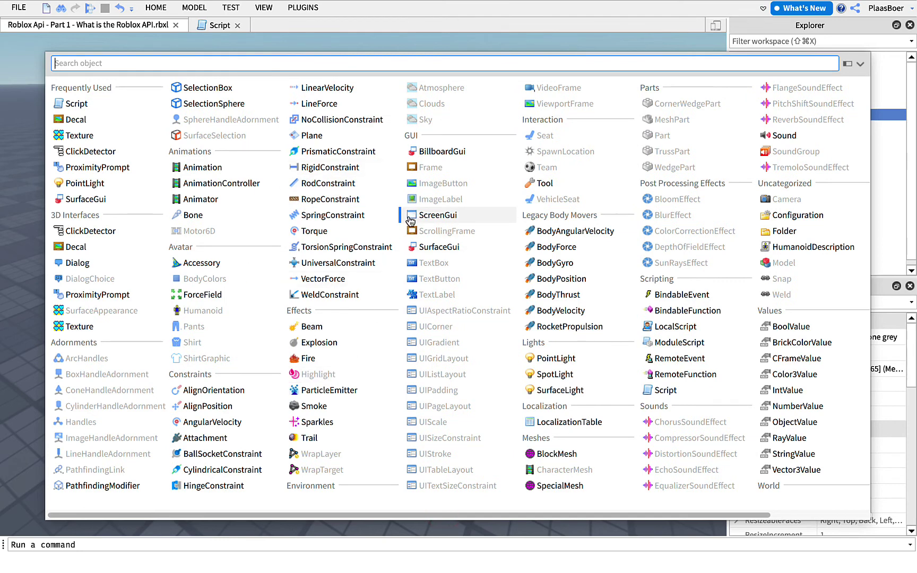
click(107, 153)
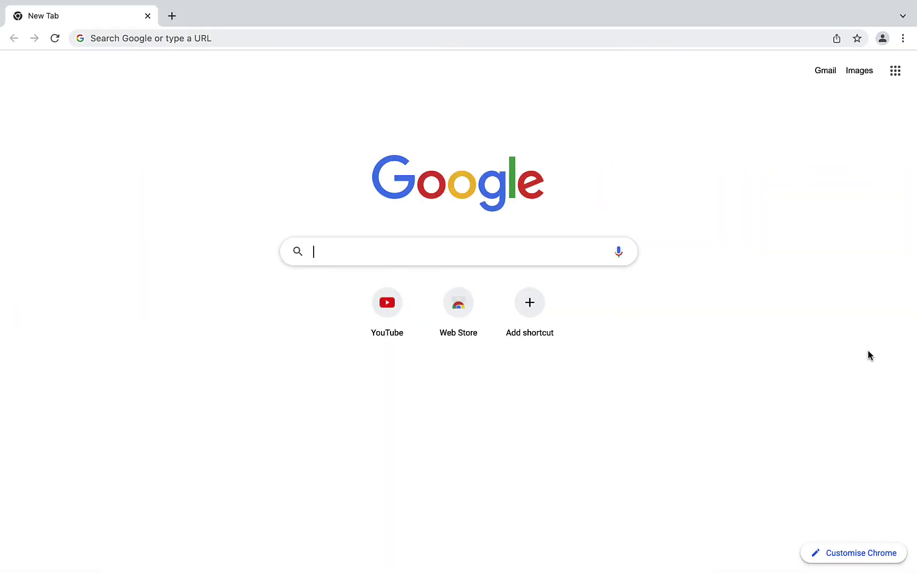
Search Google for 'Roblox ClickDetector api' and open the Developer Hub result.
click(480, 256)
text(Roblox )
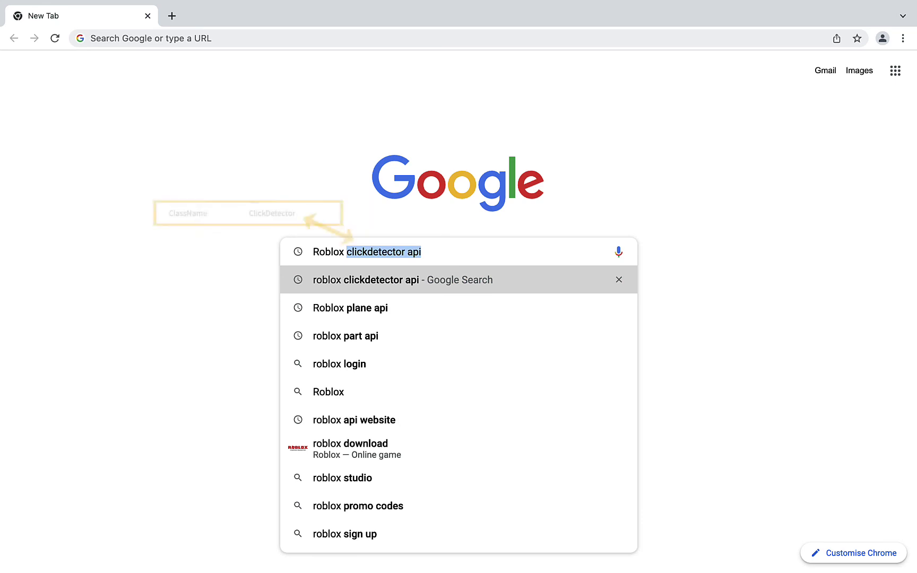
text(ClickDetector)
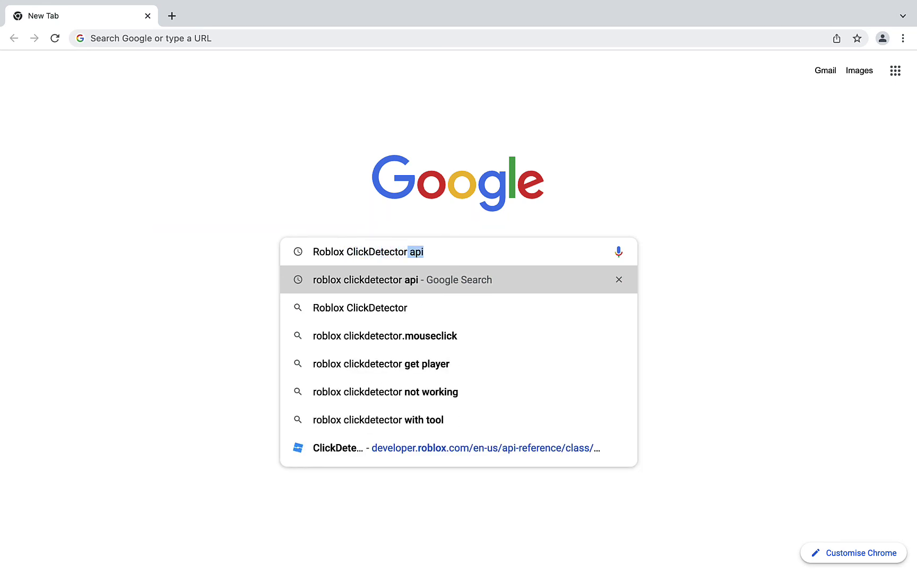
text( api)
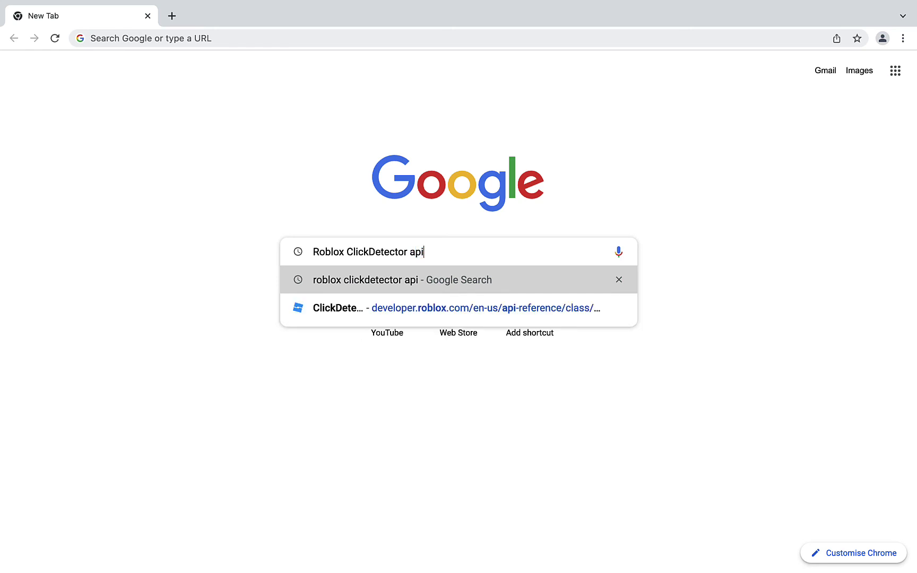
click(477, 280)
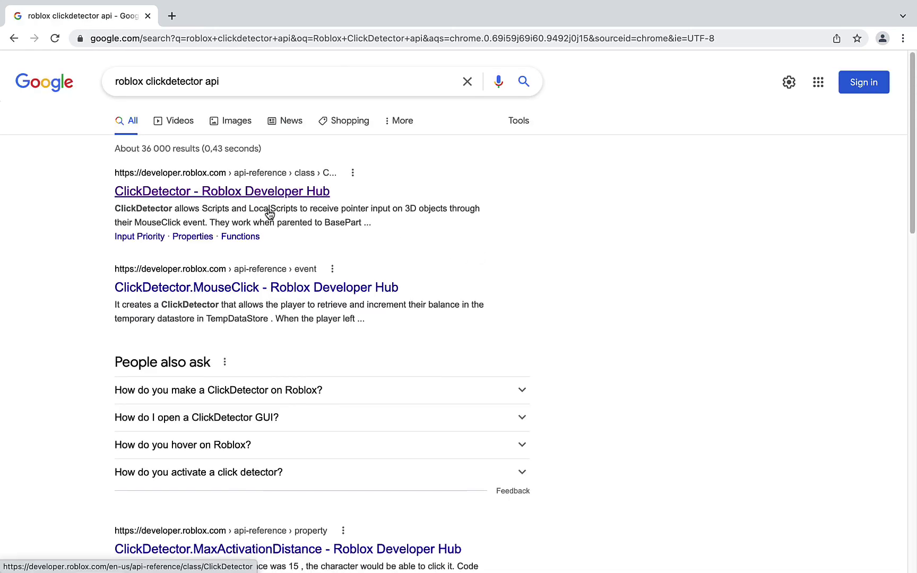
click(187, 195)
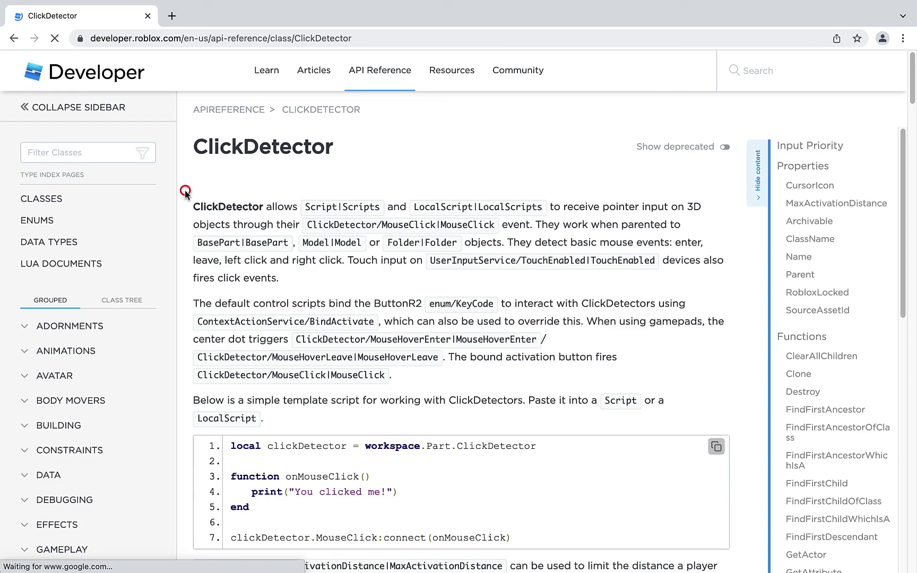